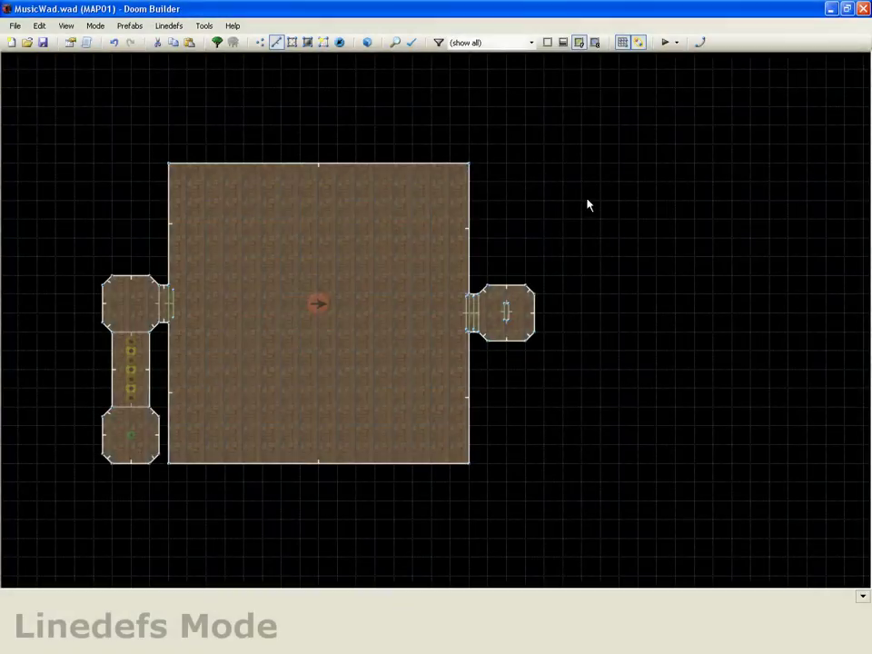
Look over MAP01 and switch to Things Mode
scroll(588, 202, "down", 2)
scroll(328, 283, "up", 3)
scroll(104, 441, "up", 3)
scroll(313, 421, "down", 1)
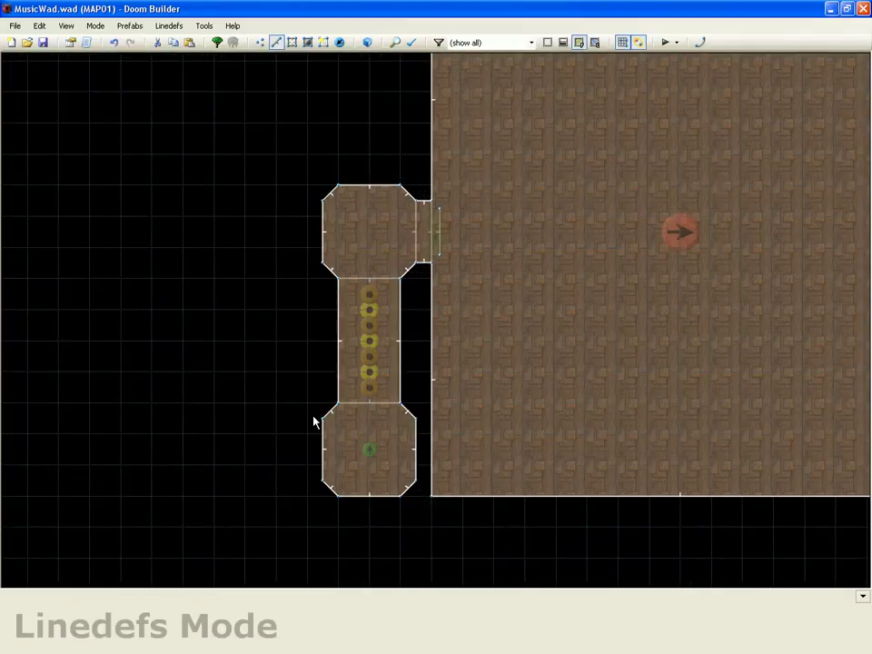
scroll(282, 300, "down", 2)
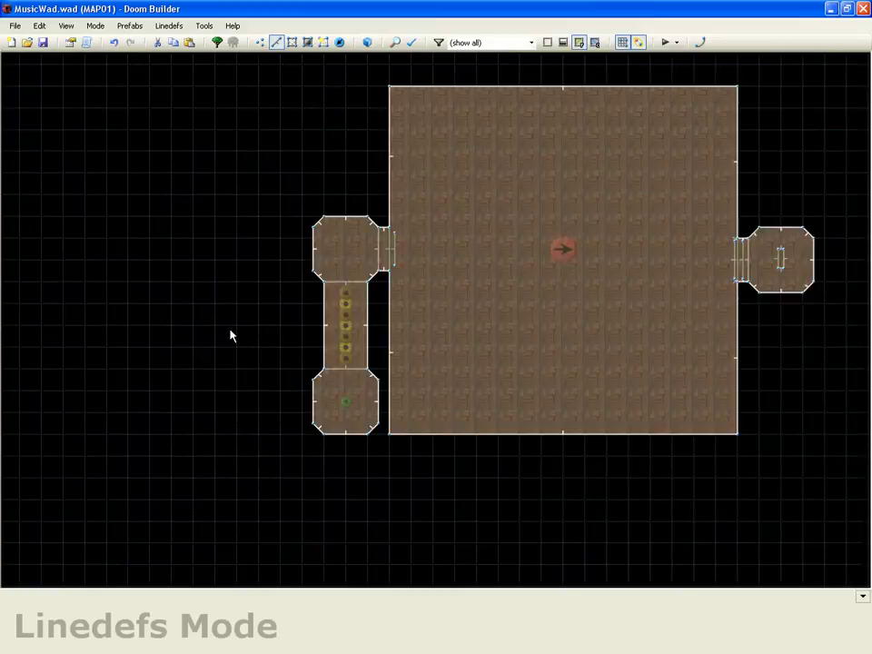
scroll(240, 334, "down", 1)
scroll(459, 286, "up", 1)
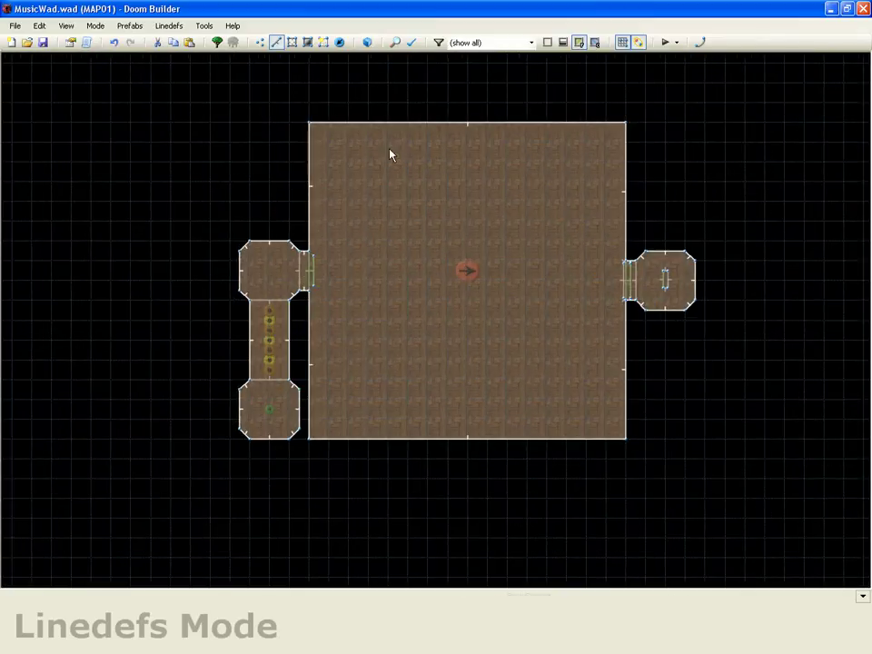
left_click(340, 42)
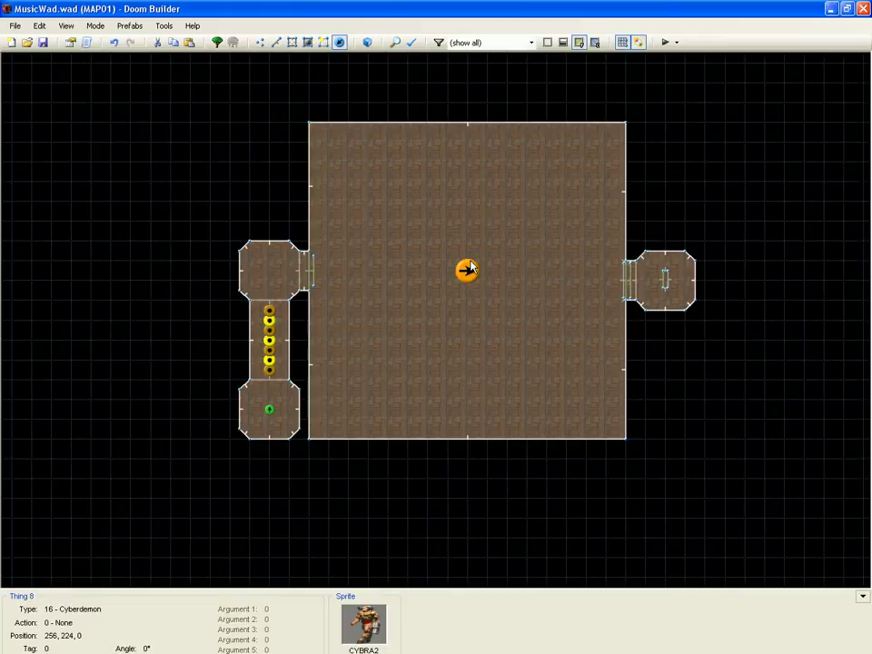
Box-select the things in the big room, including the Cyberdemon and player start
scroll(318, 311, "down", 2)
left_click_drag(380, 241, 526, 376)
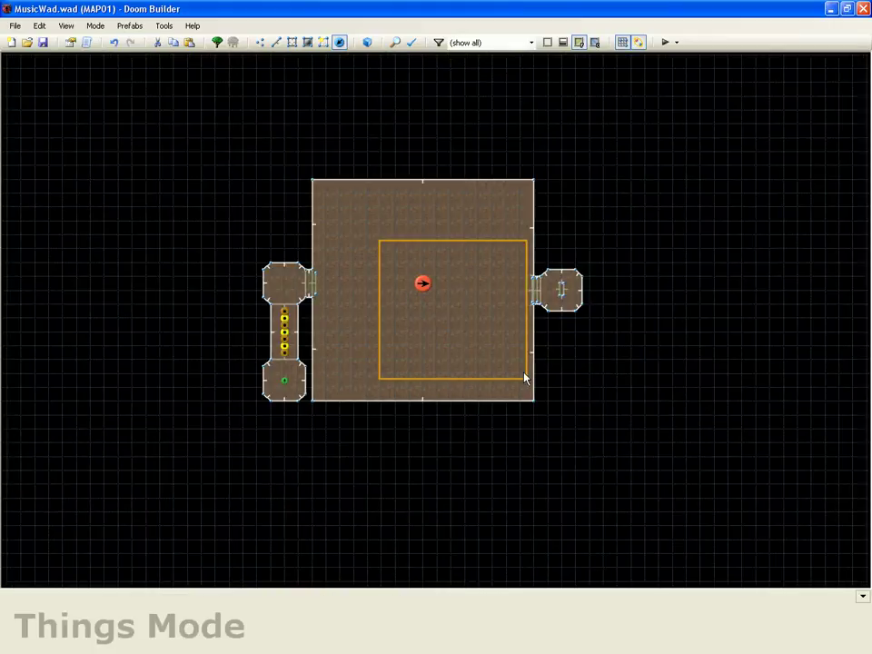
scroll(590, 277, "up", 2)
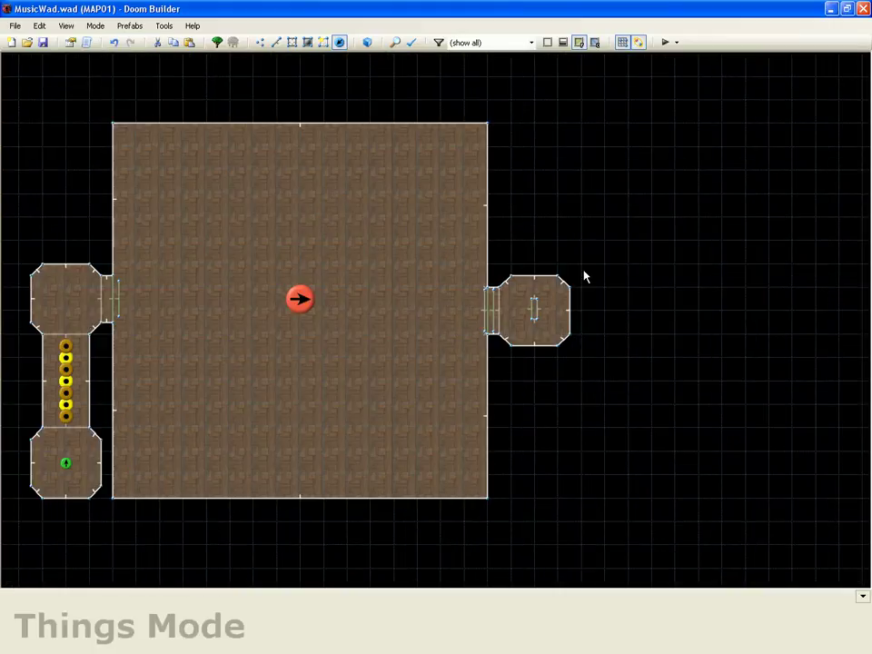
scroll(336, 427, "down", 1)
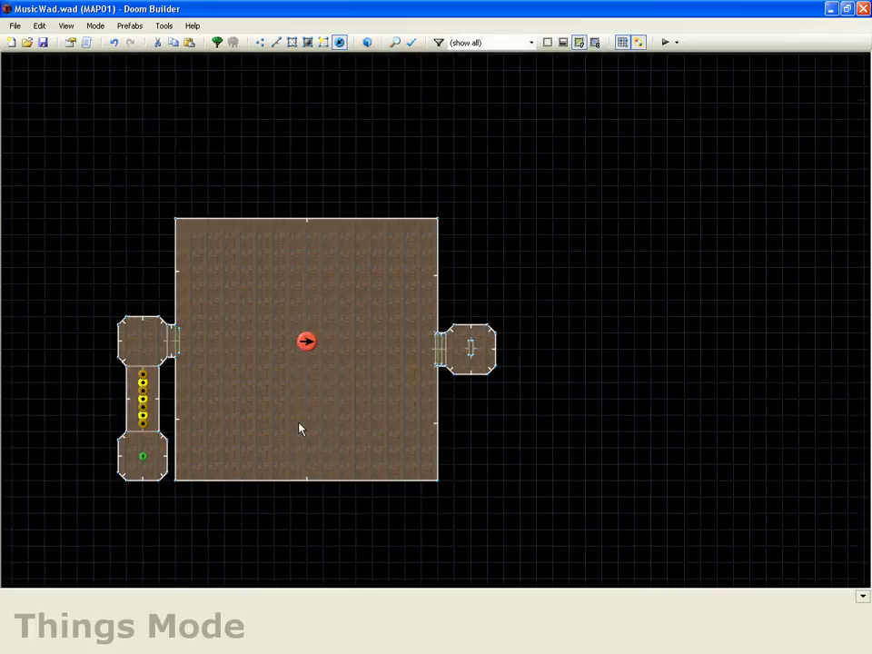
scroll(156, 428, "up", 1)
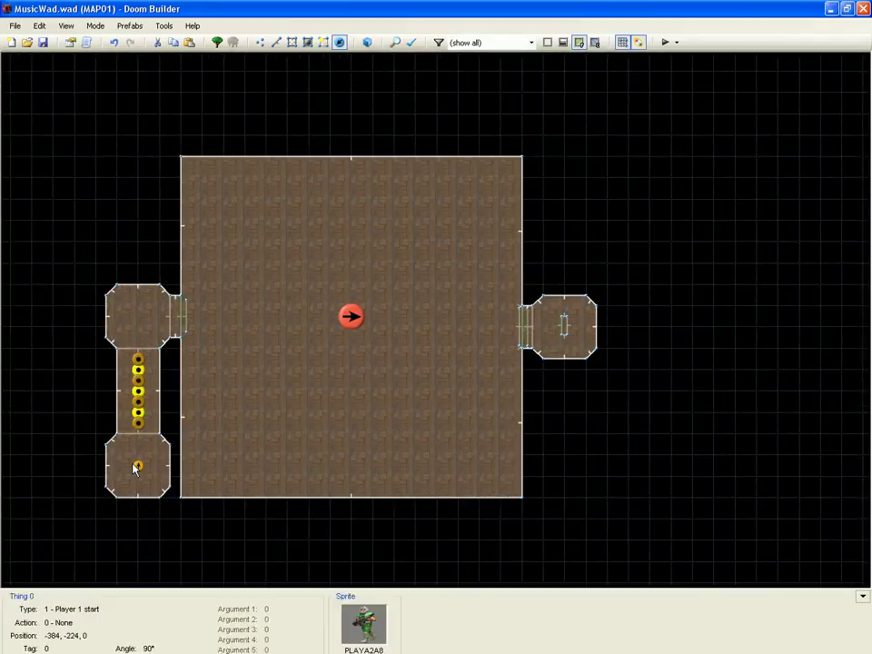
Open the map's ACS scripts, select all the text, then close back to the map
left_click(86, 42)
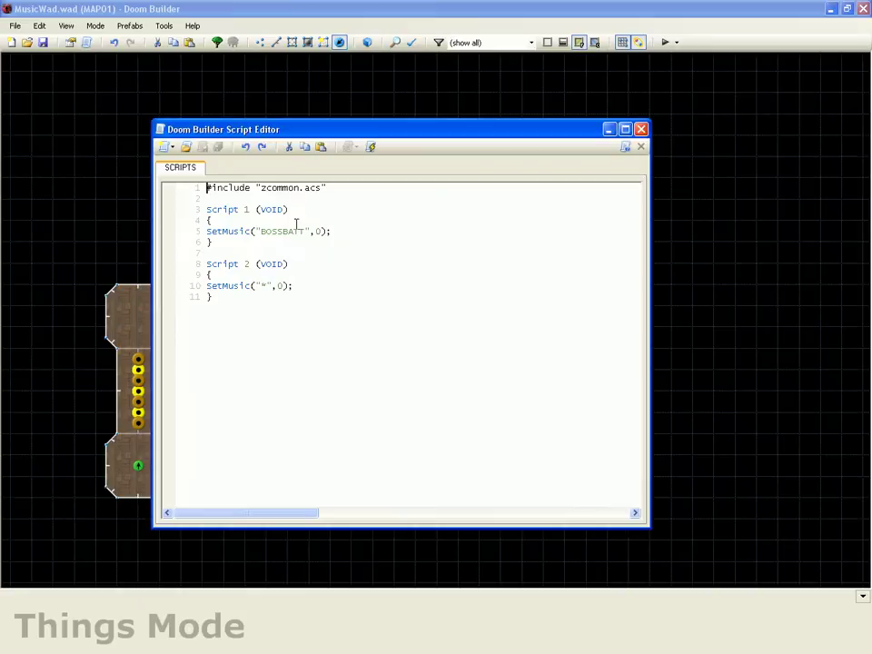
key("ctrl+a")
left_click(393, 296)
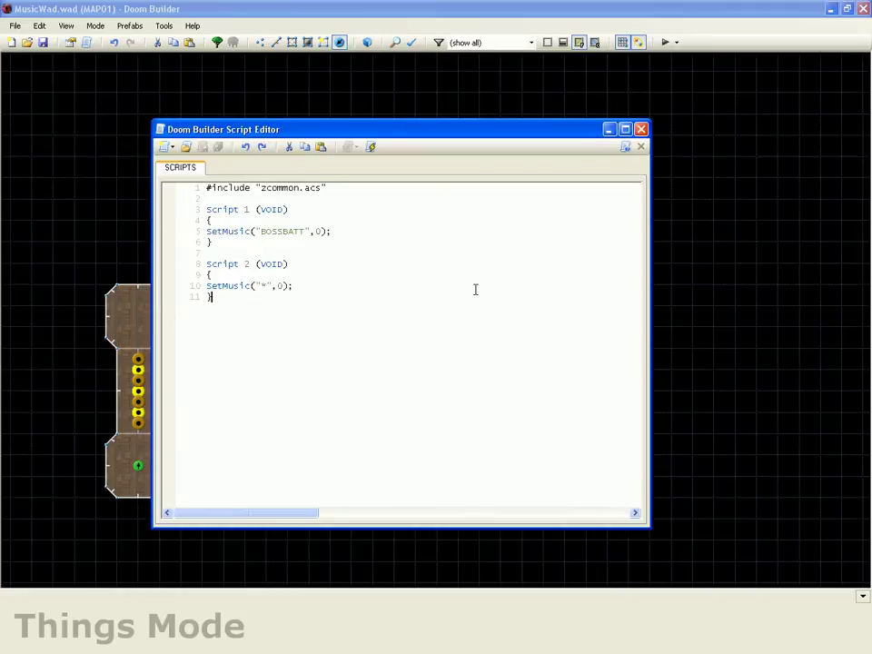
left_click(641, 130)
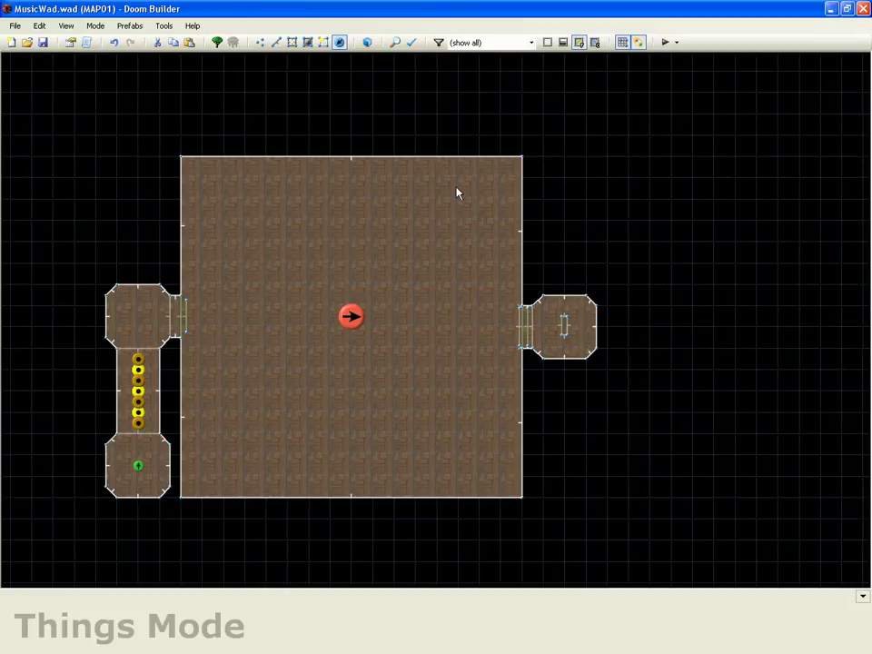
Reopen the scripts and highlight Script 1 and its BOSSBATT music name
left_click(87, 43)
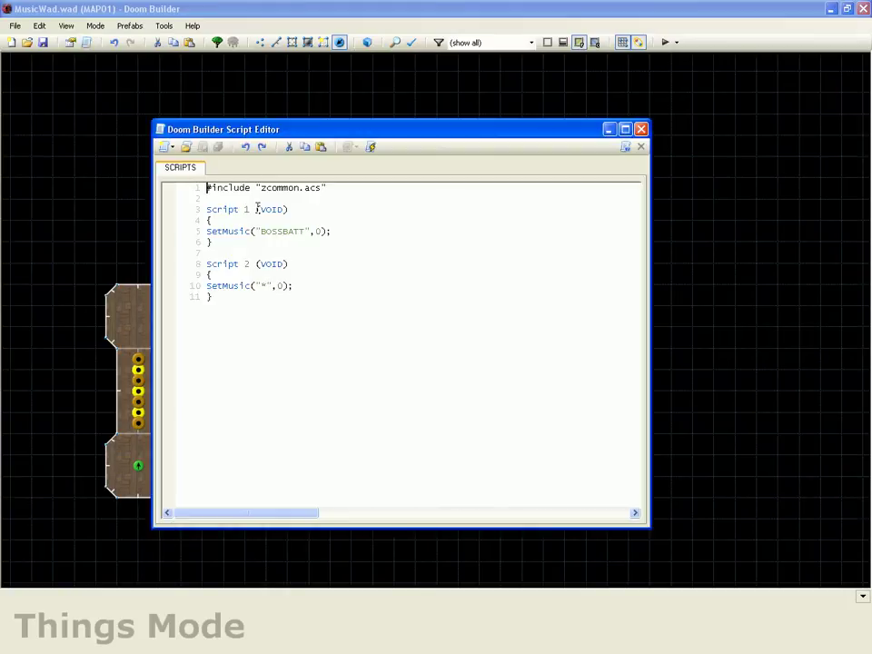
left_click_drag(305, 230, 261, 231)
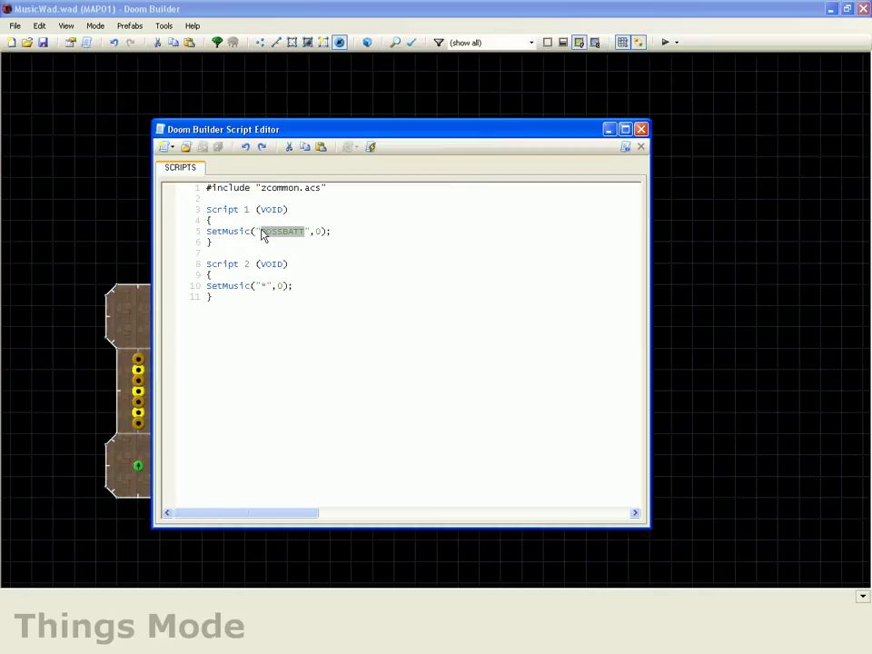
left_click(285, 247)
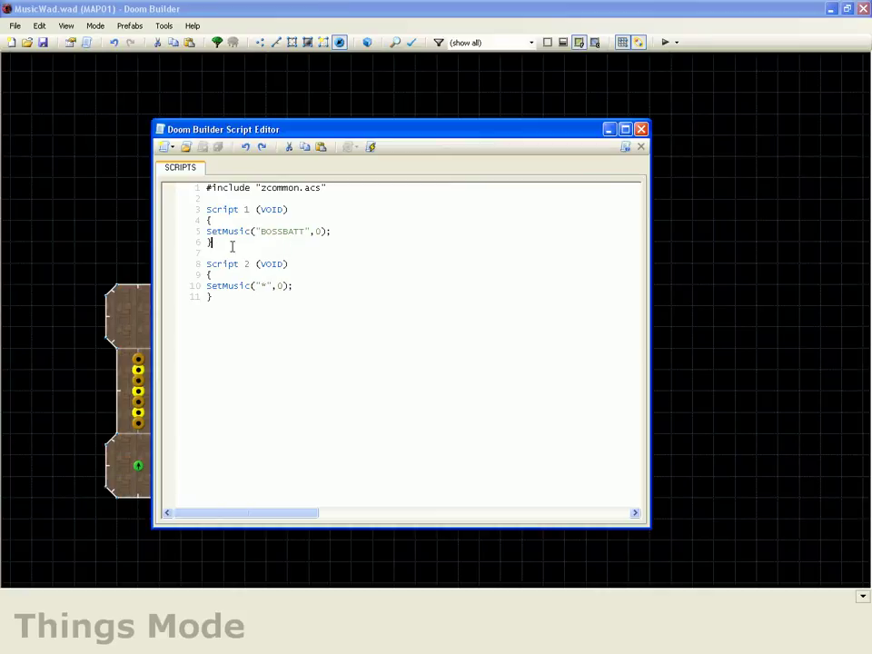
mouse_move(205, 210)
left_mouse_down()
mouse_move(260, 241)
mouse_move(305, 231)
left_mouse_up()
left_click(234, 247)
left_click_drag(208, 209, 278, 242)
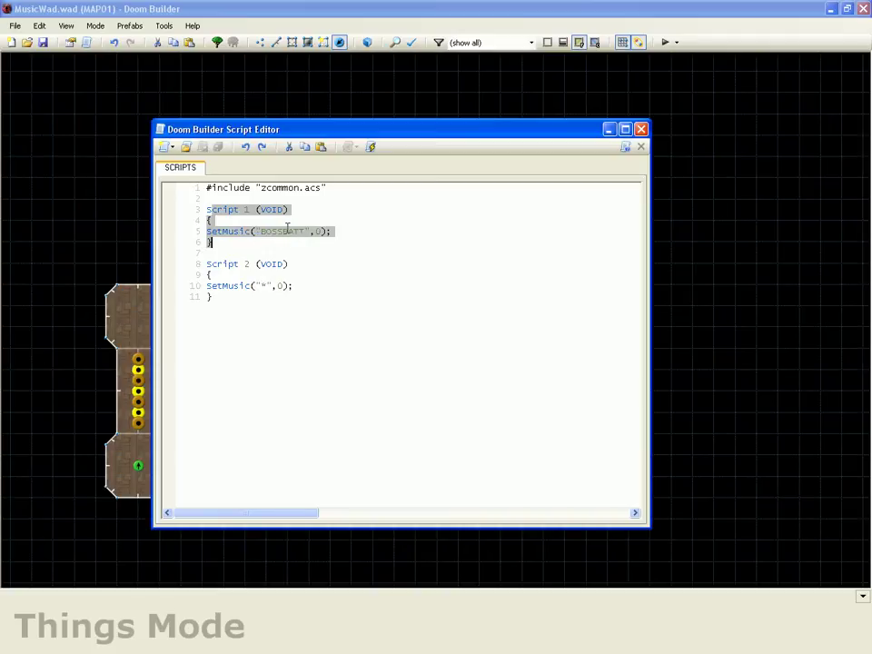
left_click(289, 231)
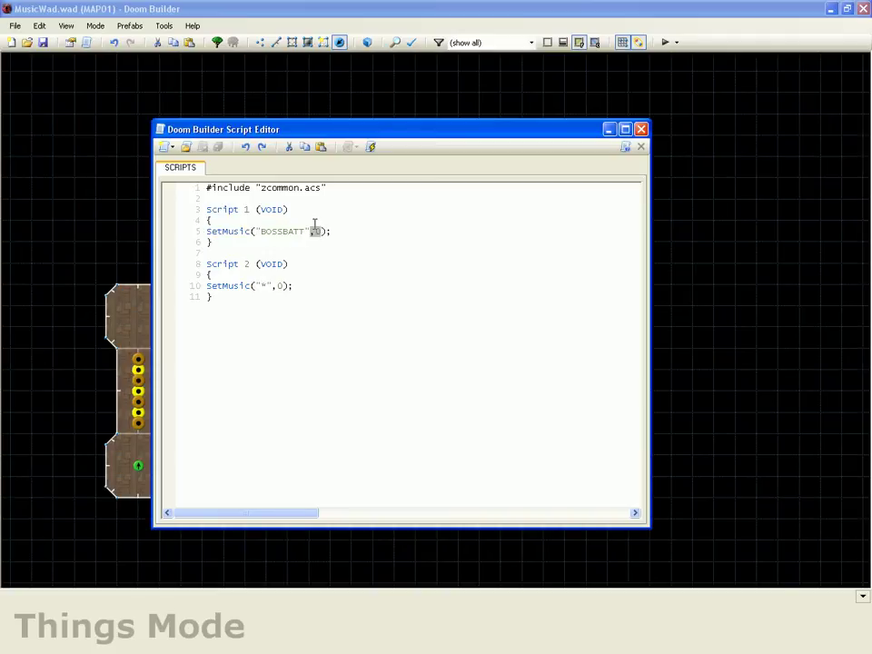
Retype Script 1's second SetMusic argument as 0 and inspect Script 2's stop-music argument
key("Up")
double_click(316, 231)
type("0")
mouse_move(208, 264)
left_mouse_down()
mouse_move(249, 296)
mouse_move(239, 285)
left_mouse_up()
left_click(249, 287)
double_click(261, 285)
left_click(324, 262)
Close the Script Editor and switch to Linedefs Mode
left_click(640, 129)
scroll(120, 301, "up", 1)
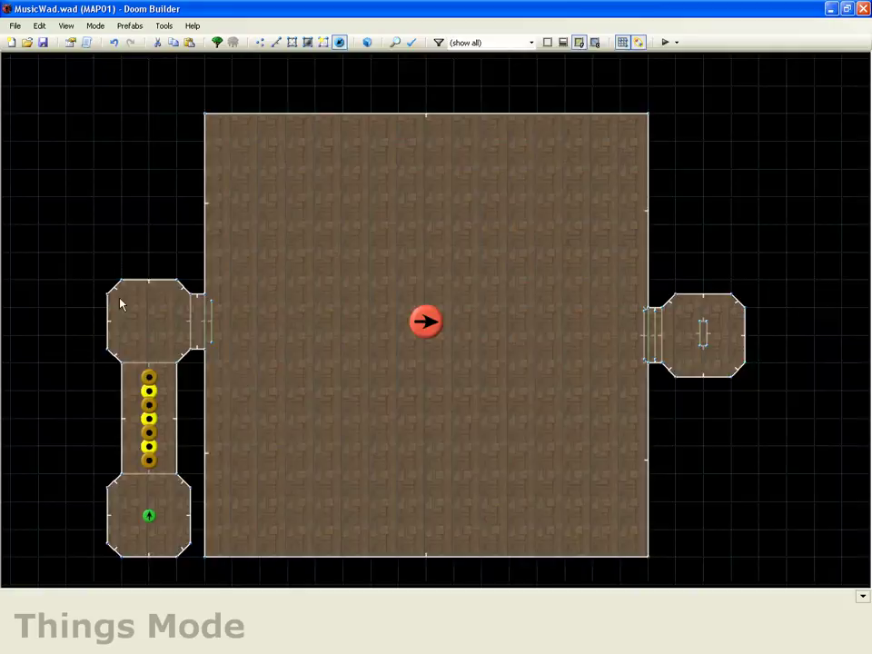
scroll(121, 301, "up", 1)
scroll(204, 346, "up", 2)
key("l")
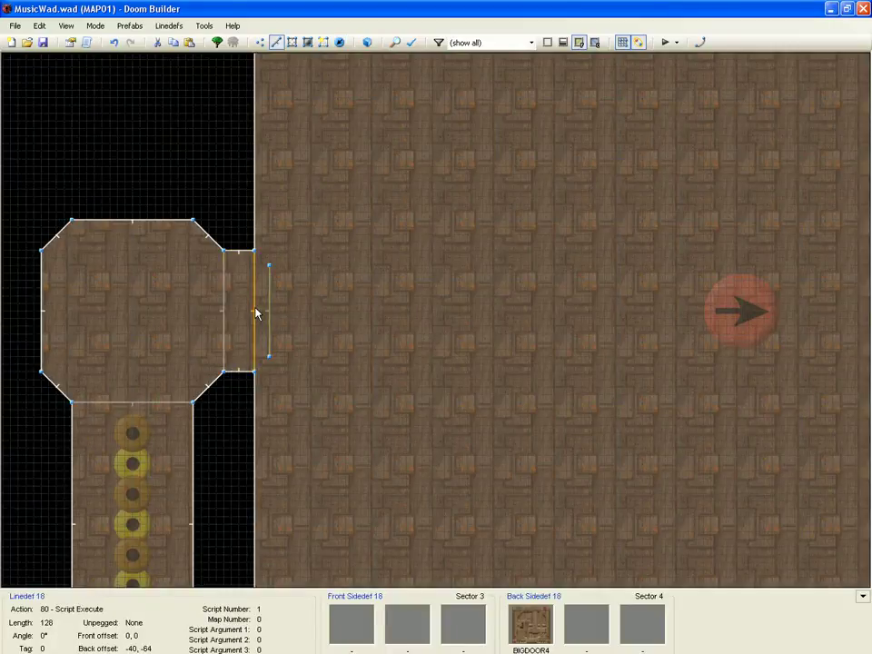
Check the left doorway line's Script Execute action and close its properties unchanged
right_click(256, 313)
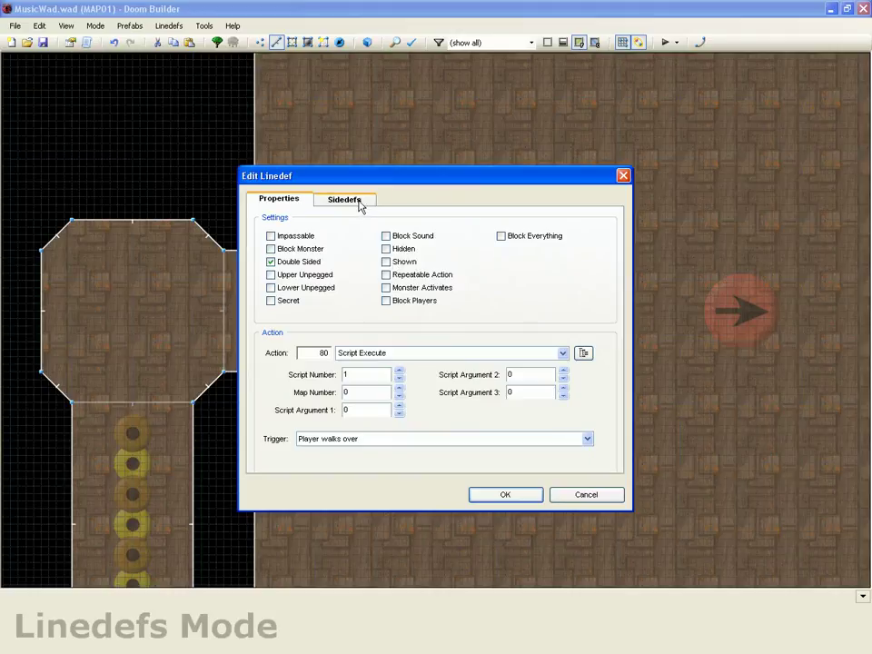
left_click(318, 200)
left_click(277, 199)
key("Escape")
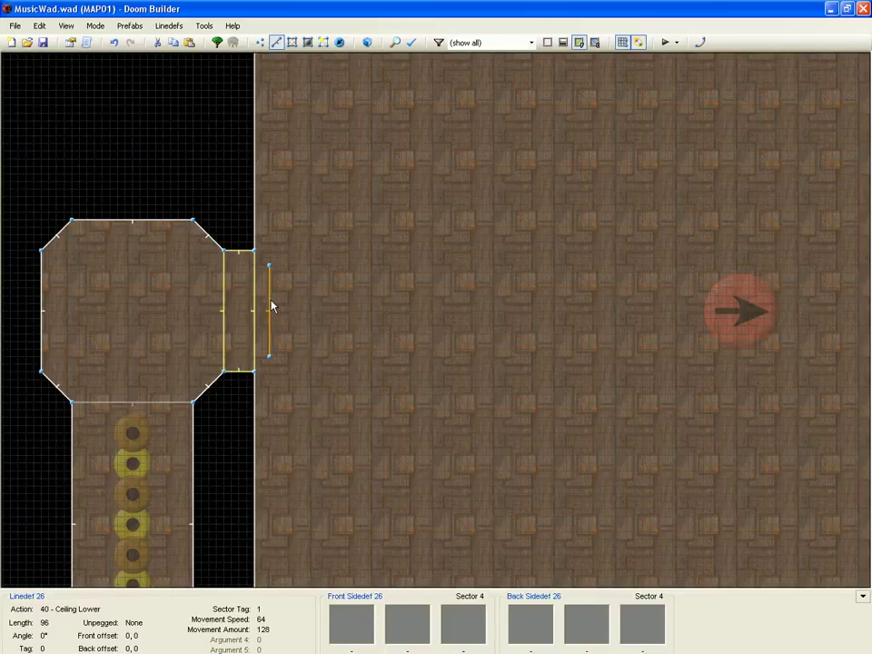
Inspect the door line's properties, cancel, and zoom to the right room
right_click(272, 307)
left_click(584, 494)
scroll(207, 329, "down", 3)
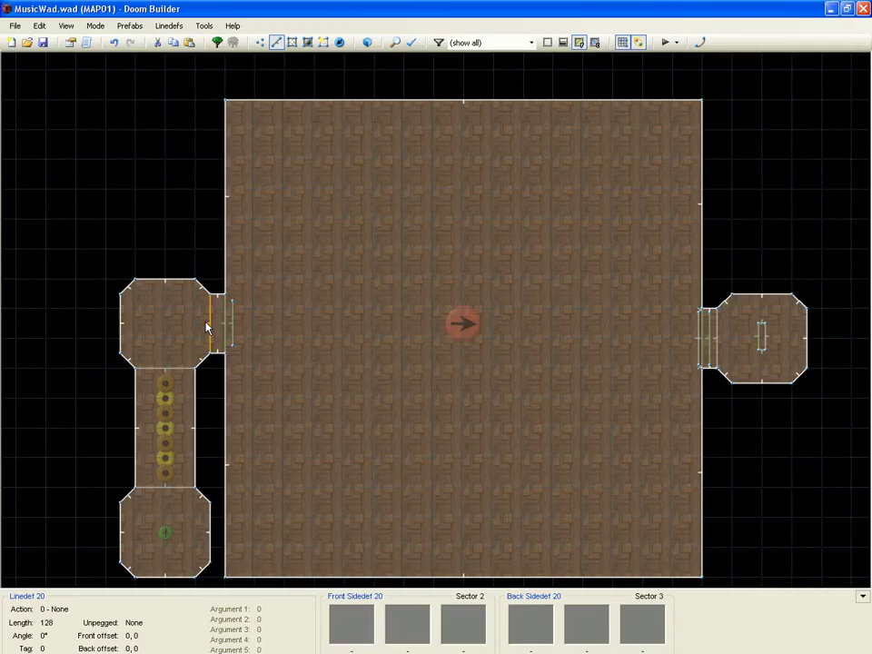
scroll(268, 266, "down", 1)
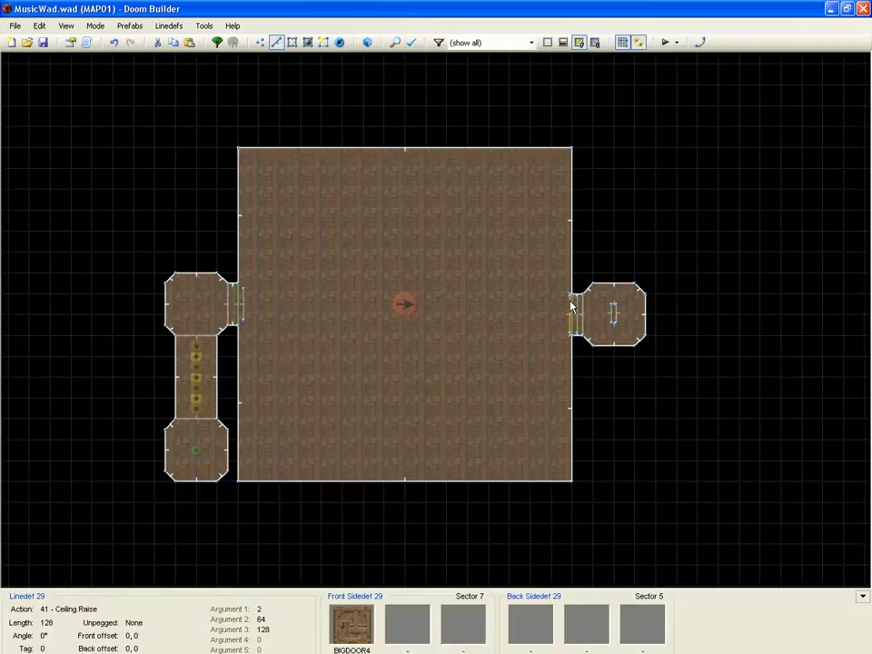
scroll(636, 345, "up", 1)
scroll(603, 340, "up", 1)
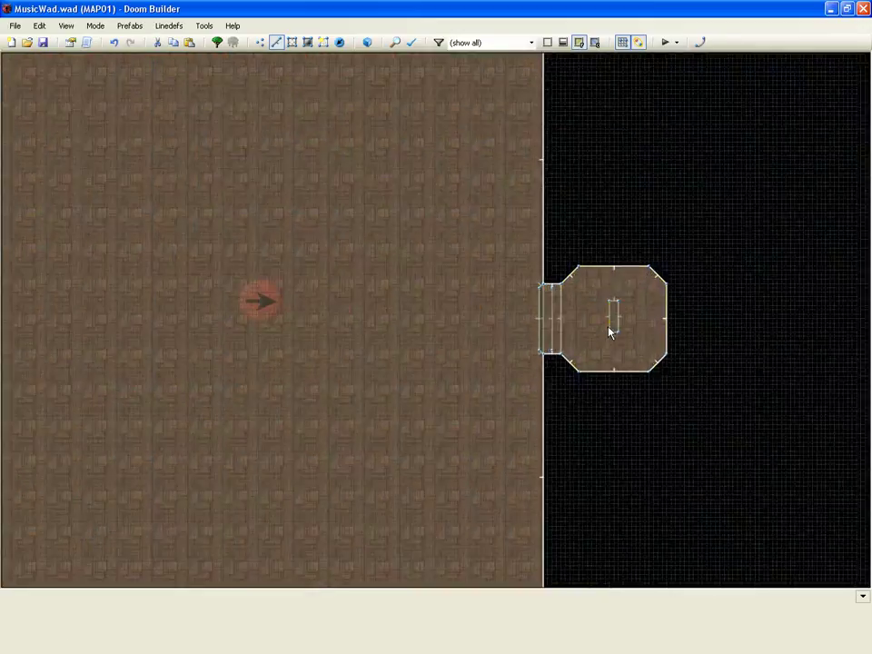
scroll(610, 330, "up", 3)
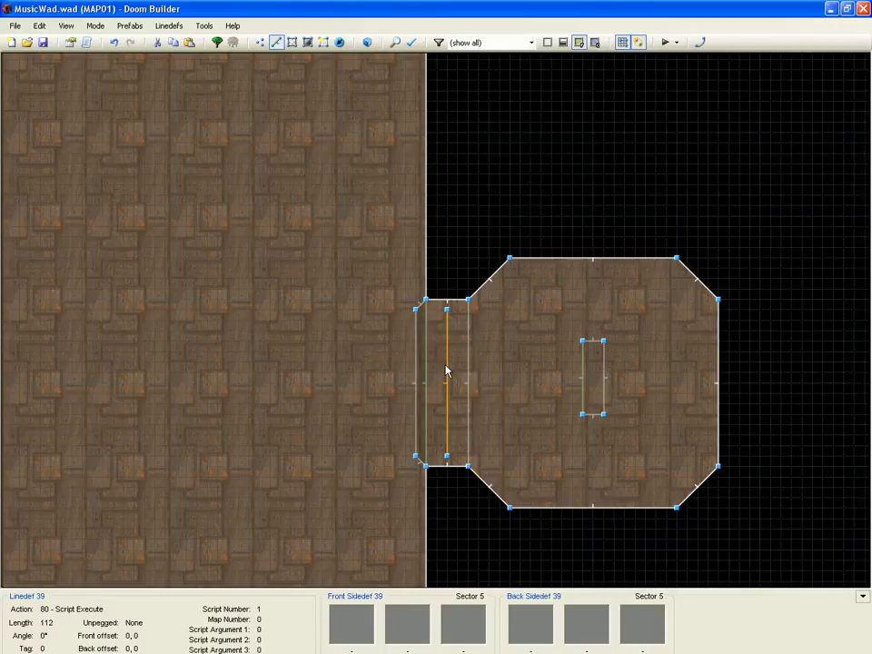
Drag linedef 39 left in two moves into the big room, just before the doorway
left_click(446, 371)
left_click_drag(429, 369, 395, 372)
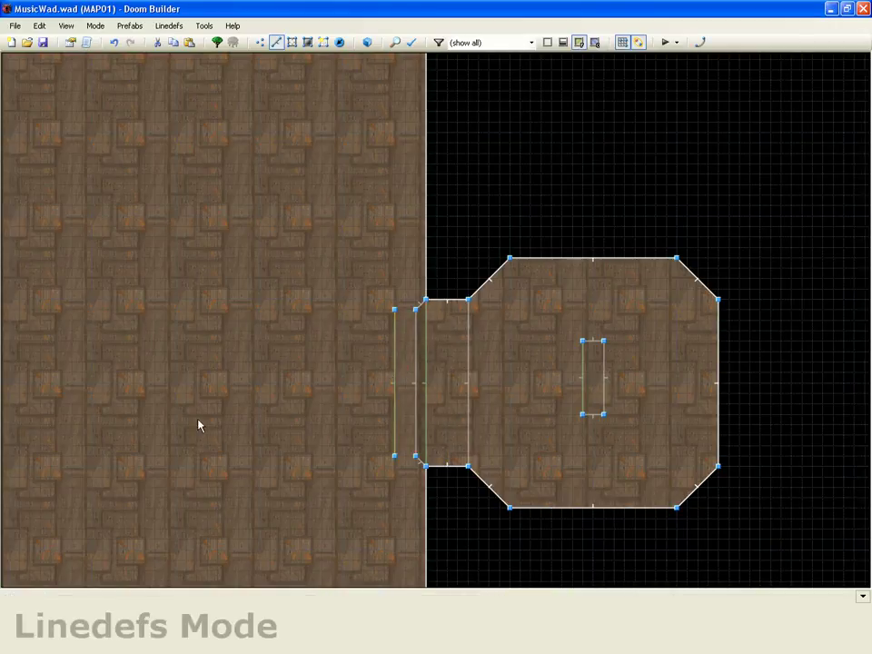
left_click(394, 389)
left_click_drag(394, 389, 385, 388)
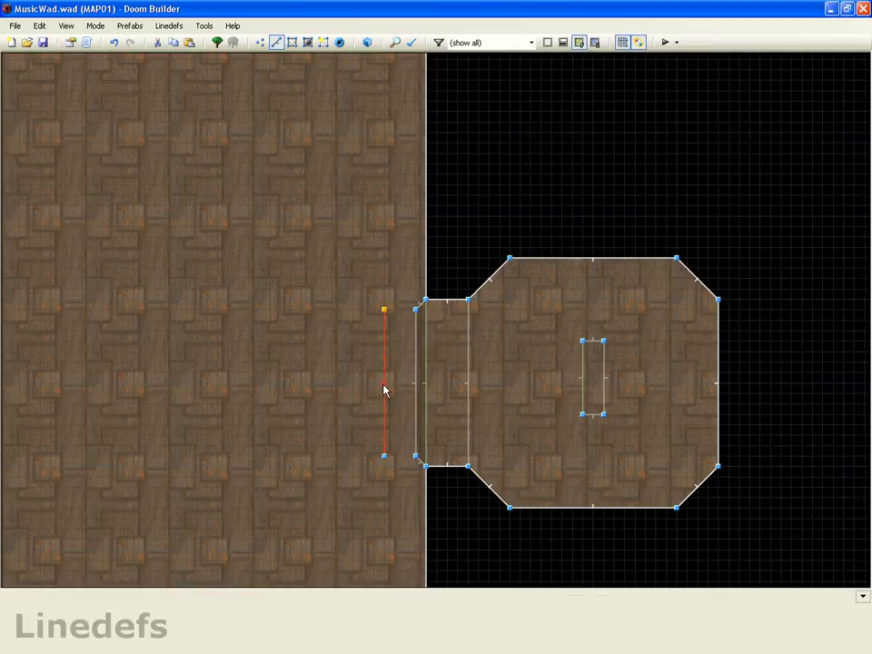
left_click(500, 177)
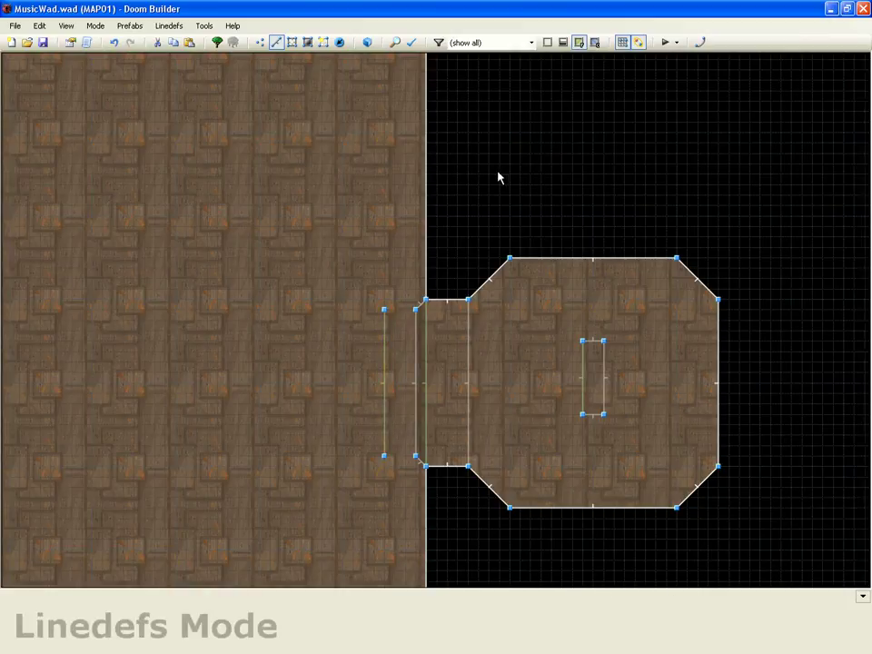
scroll(410, 364, "down", 5)
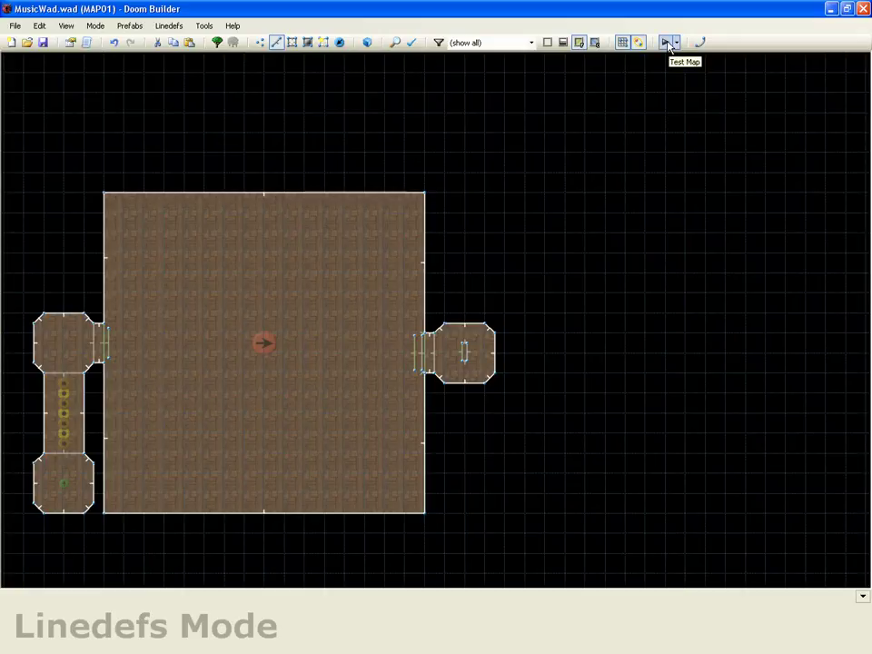
Launch the map in ZDoom and fire plasma at the Baron and Cyberdemon until killed
left_click(667, 43)
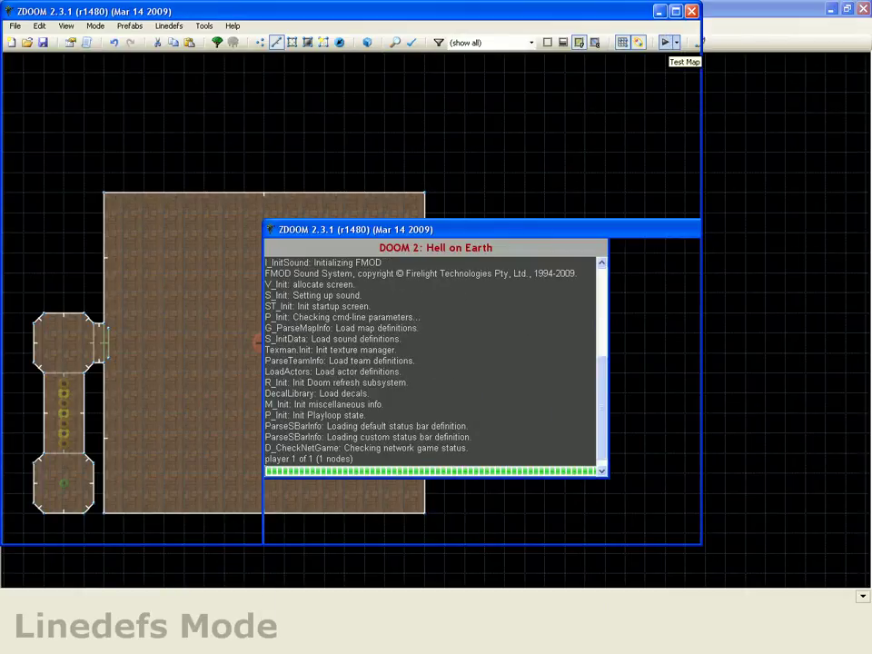
key("Up")
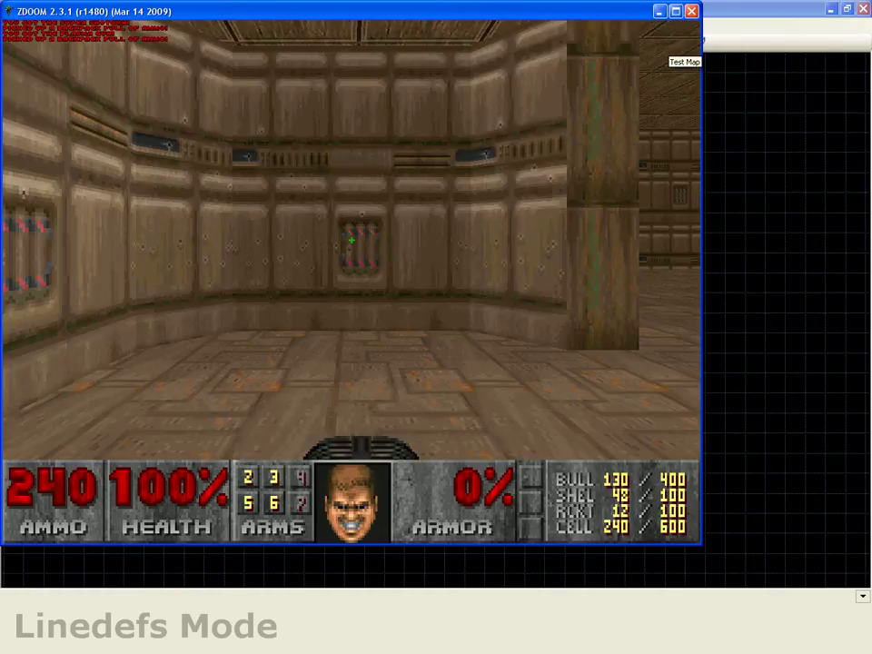
key("Right")
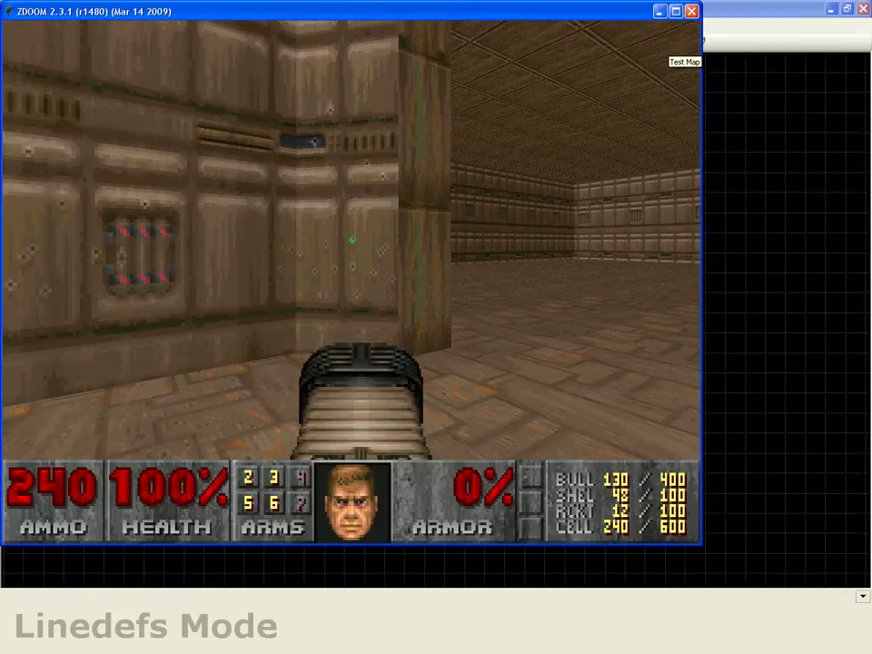
key("Page_Up")
key("Right")
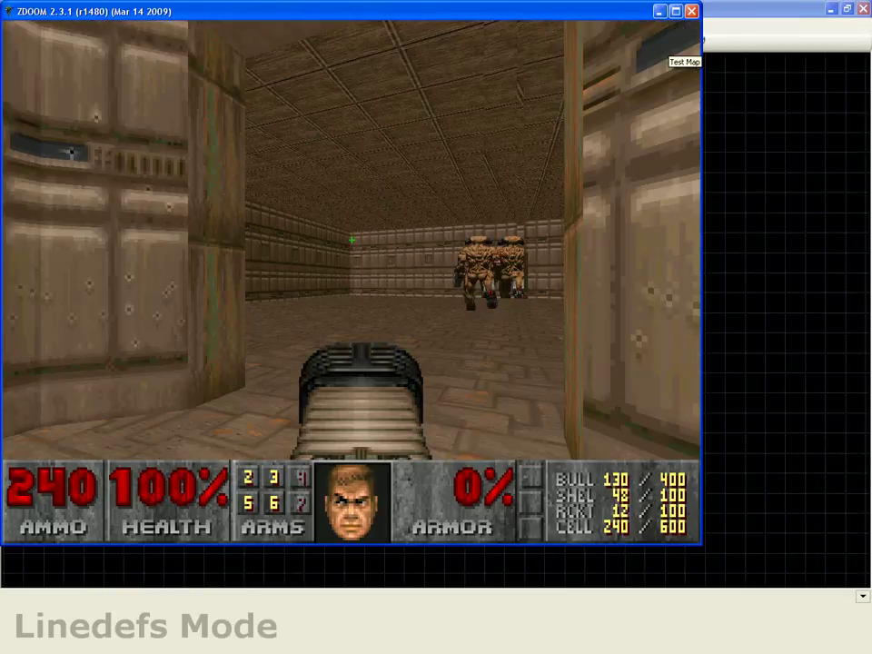
key("ctrl")
key("Left")
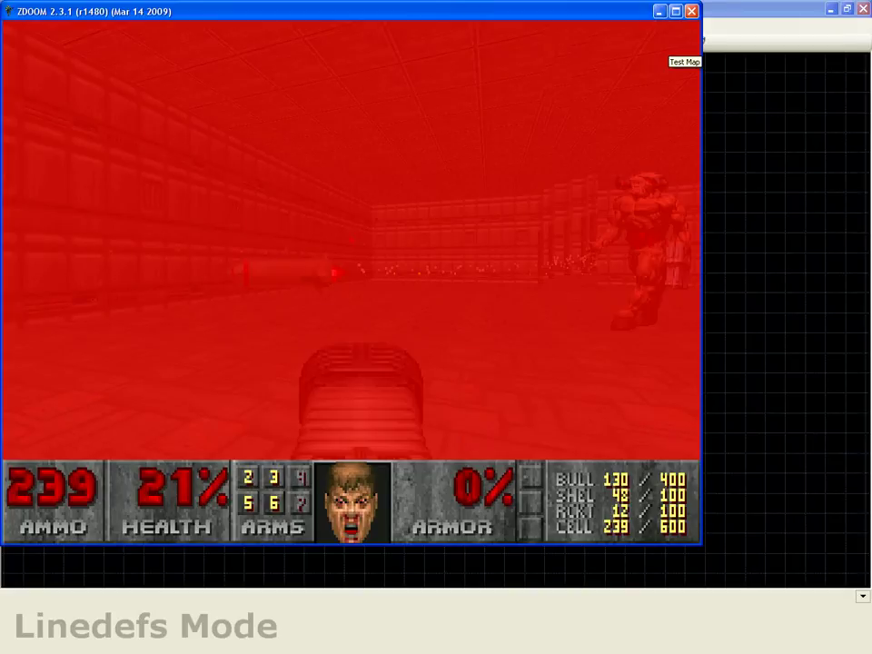
key("Right")
key("ctrl")
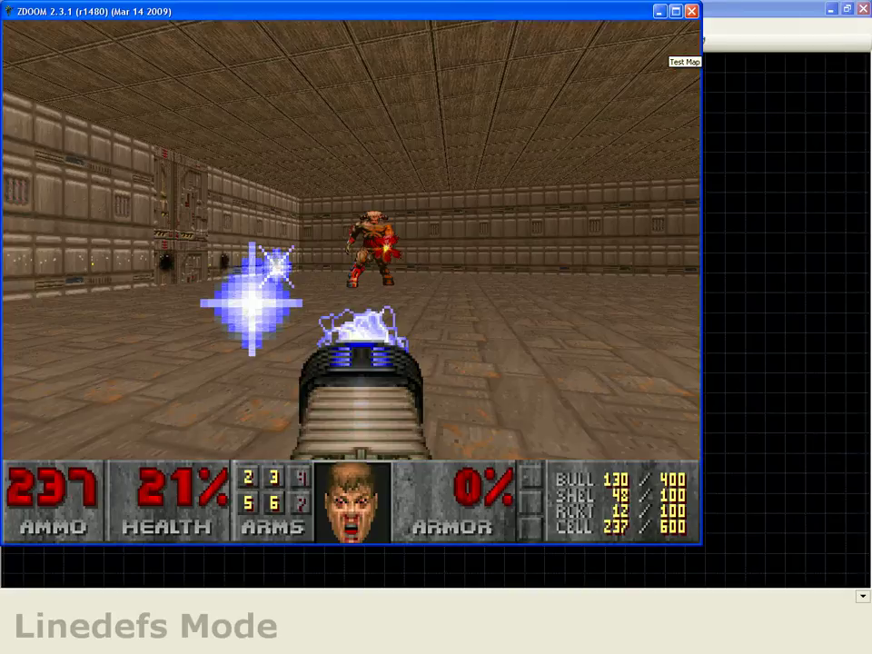
key("ctrl")
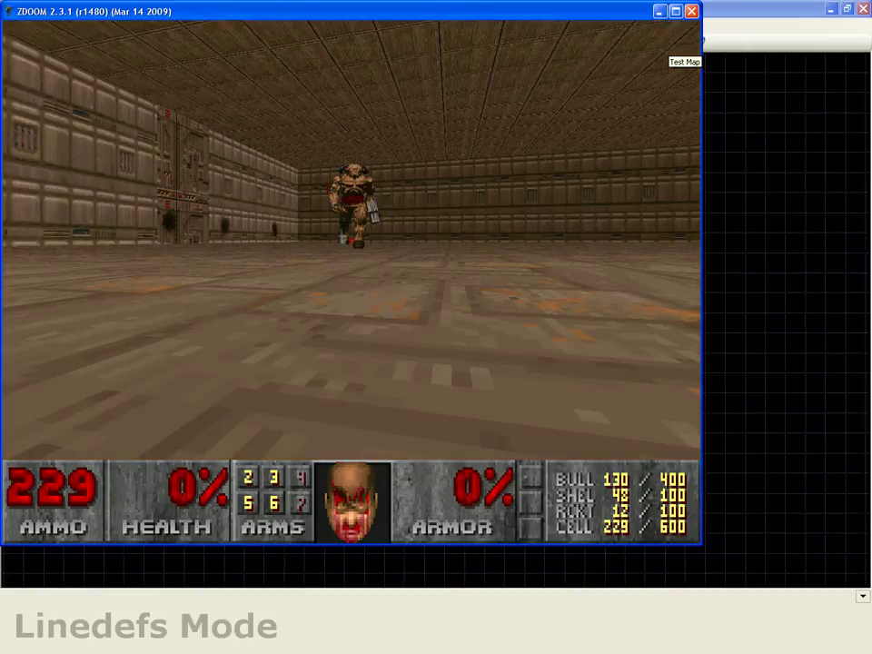
Respawn, fight through the corridor into the room with plasma, then bring up the menu
key("space")
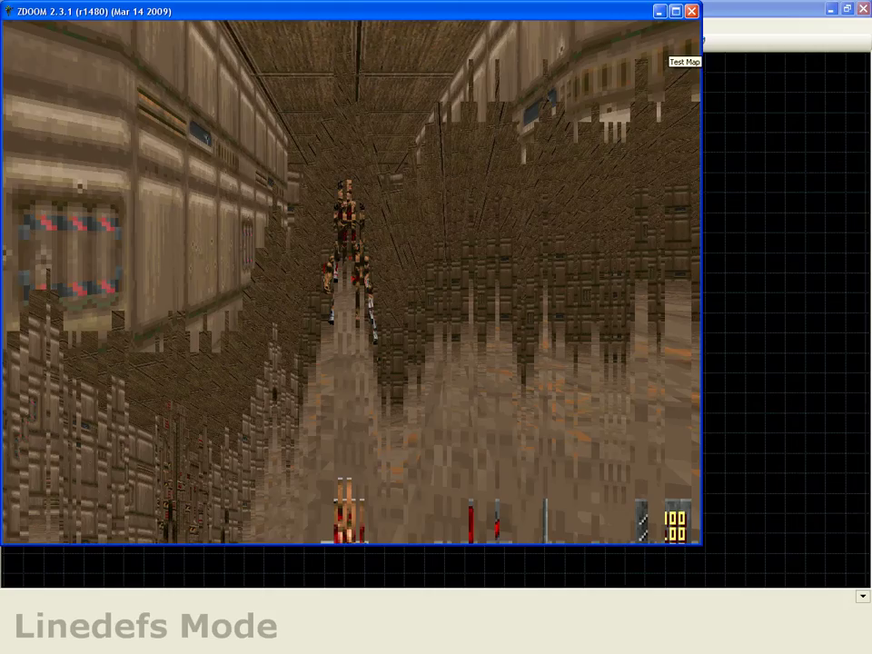
key("Up")
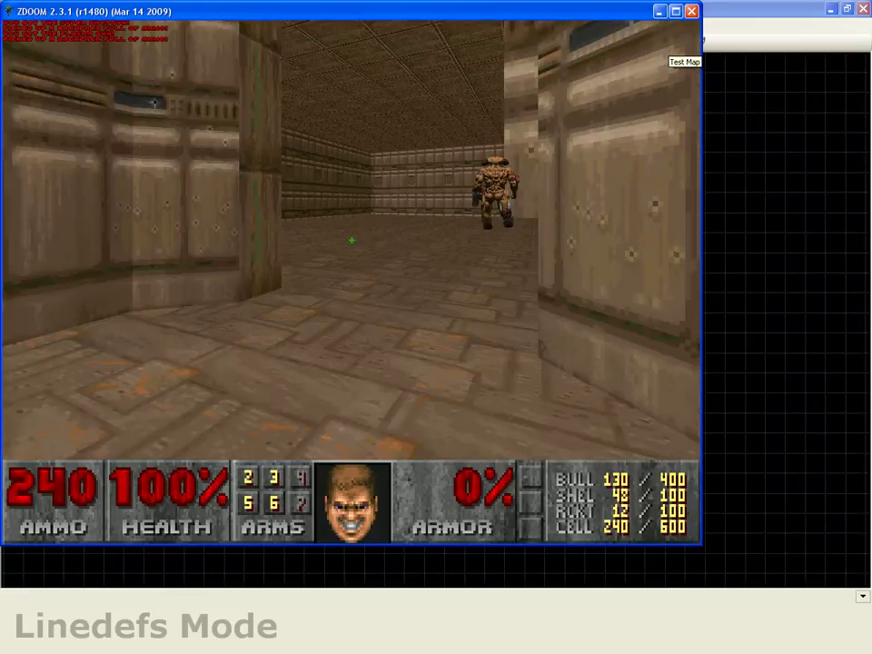
key("Up")
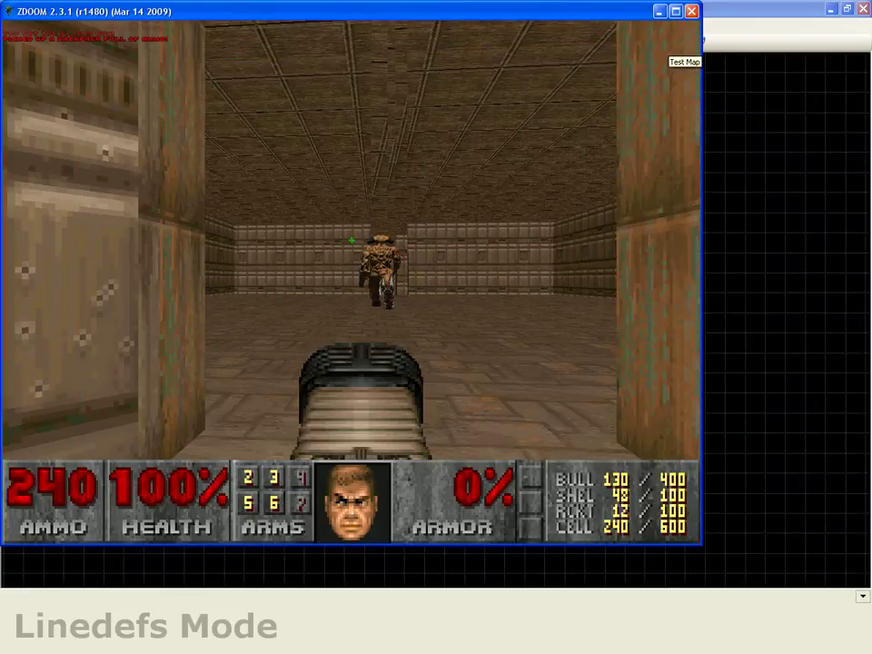
key("Up")
key("Left")
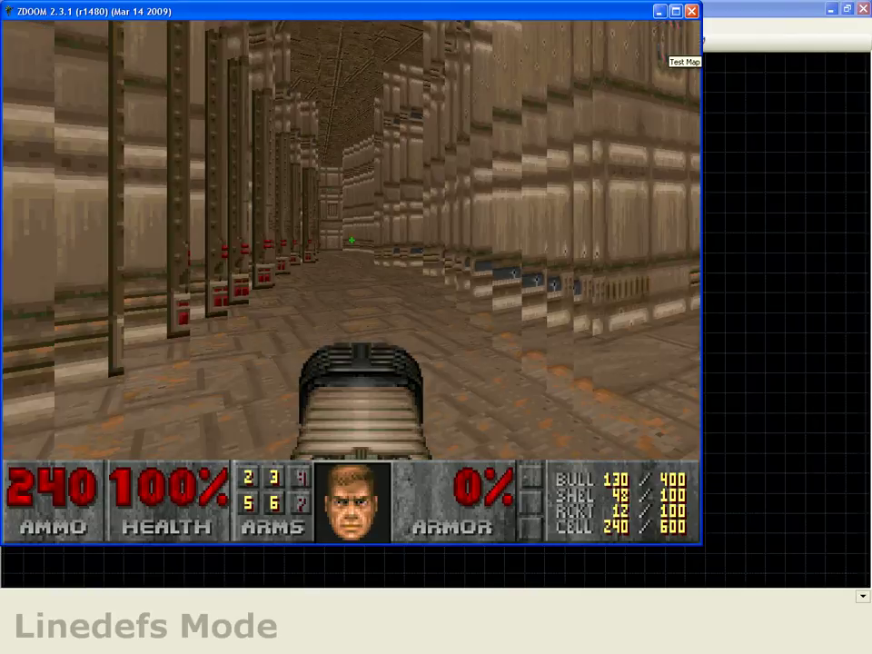
key("Up")
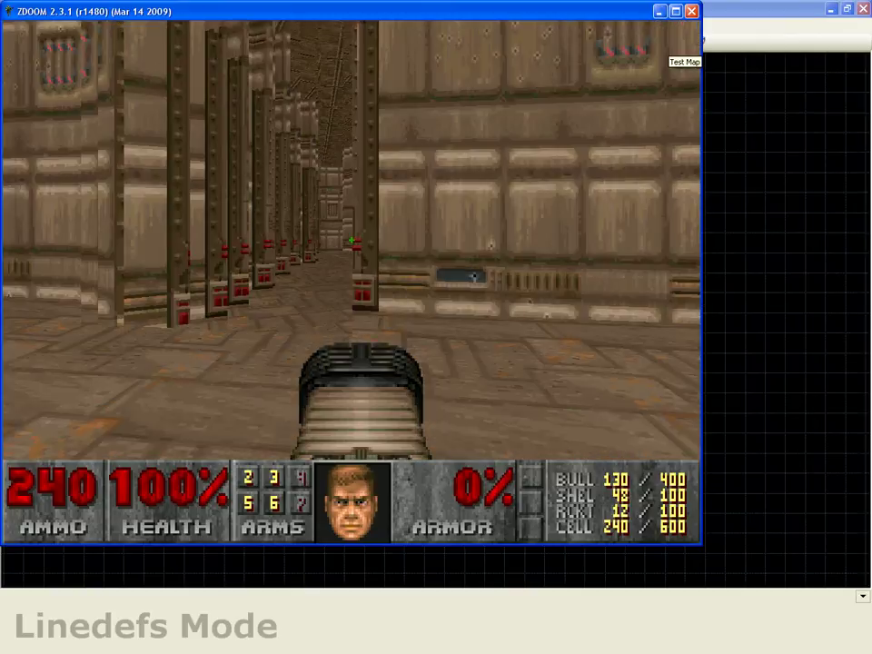
key("Right")
key("ctrl")
key("Left")
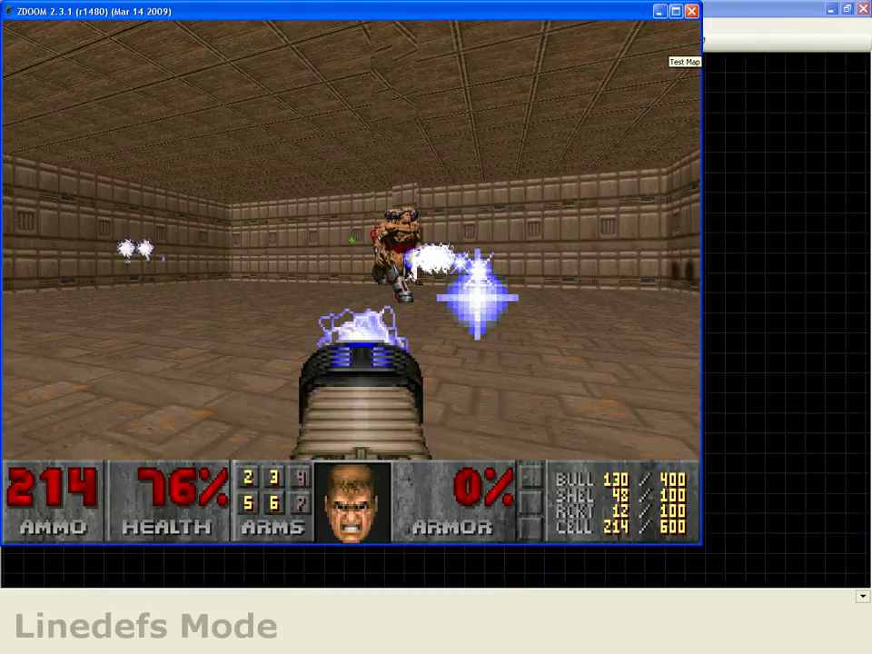
key("Left")
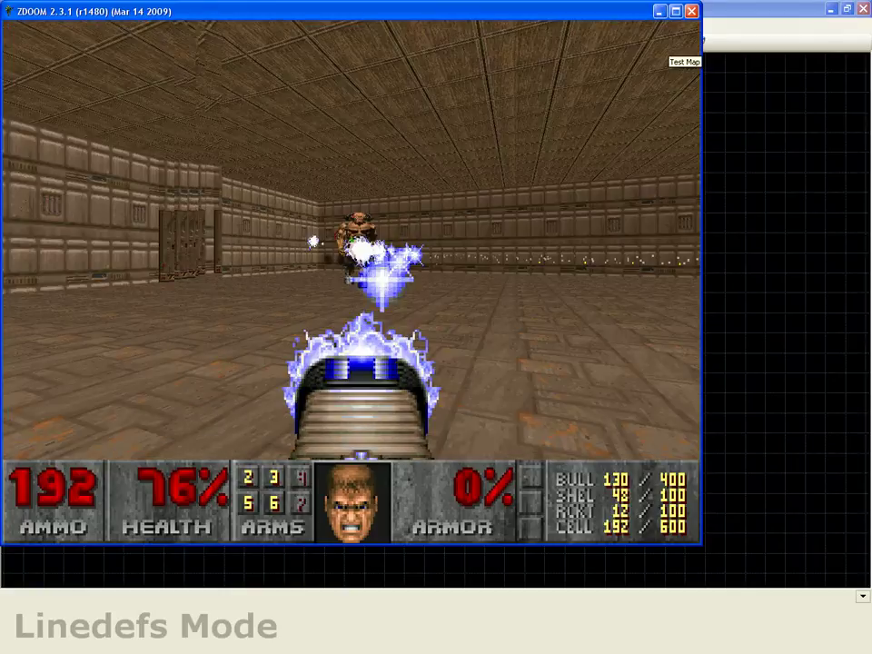
key("Right")
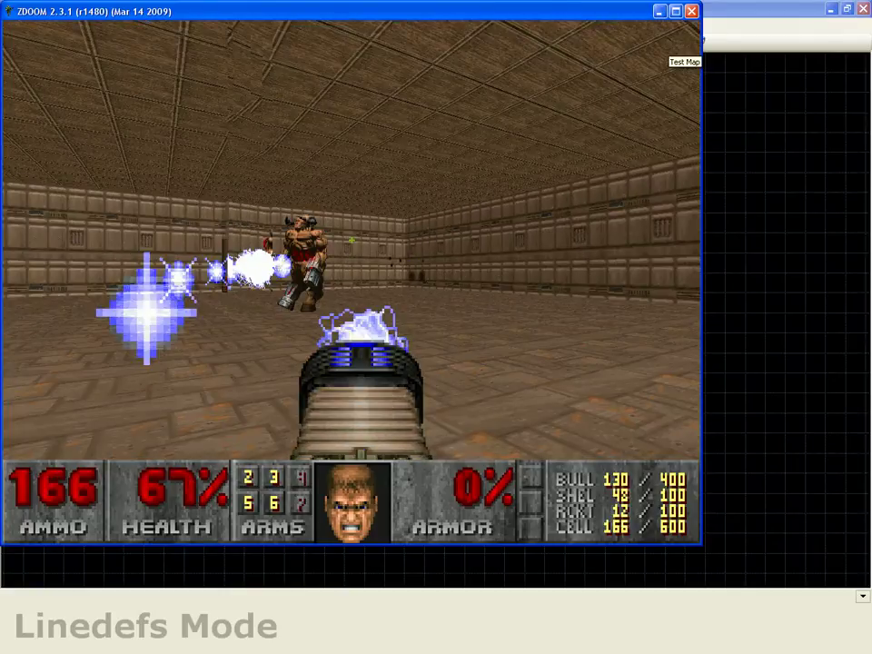
key("Left")
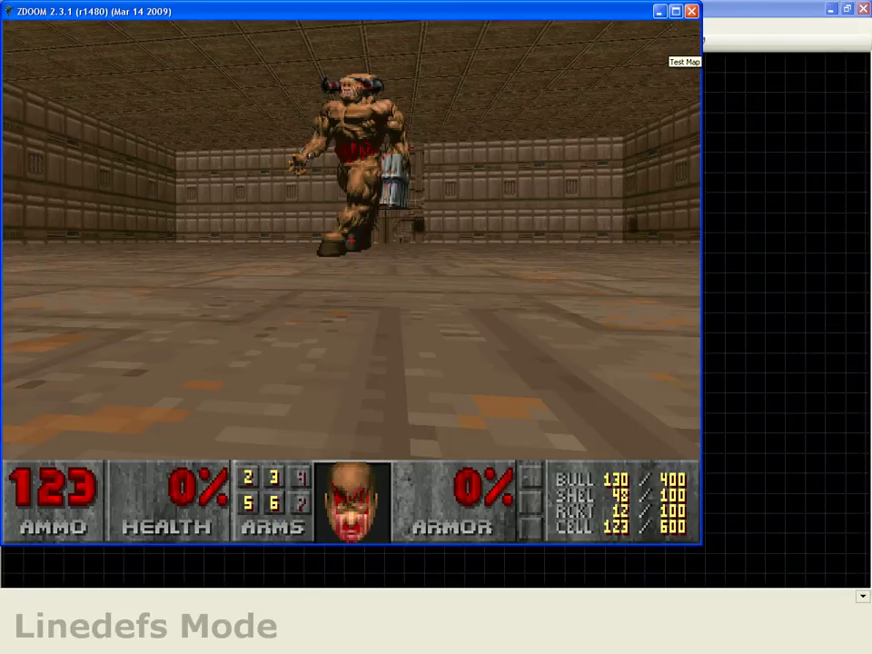
key("Escape")
Choose Quit Game in the Doom II menu and confirm with Y
key("Up")
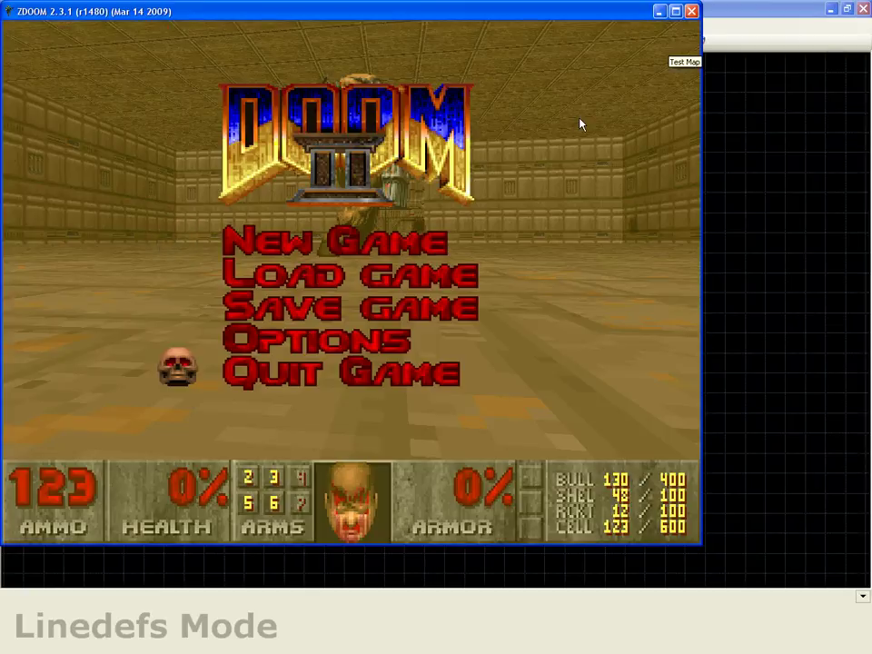
key("Return")
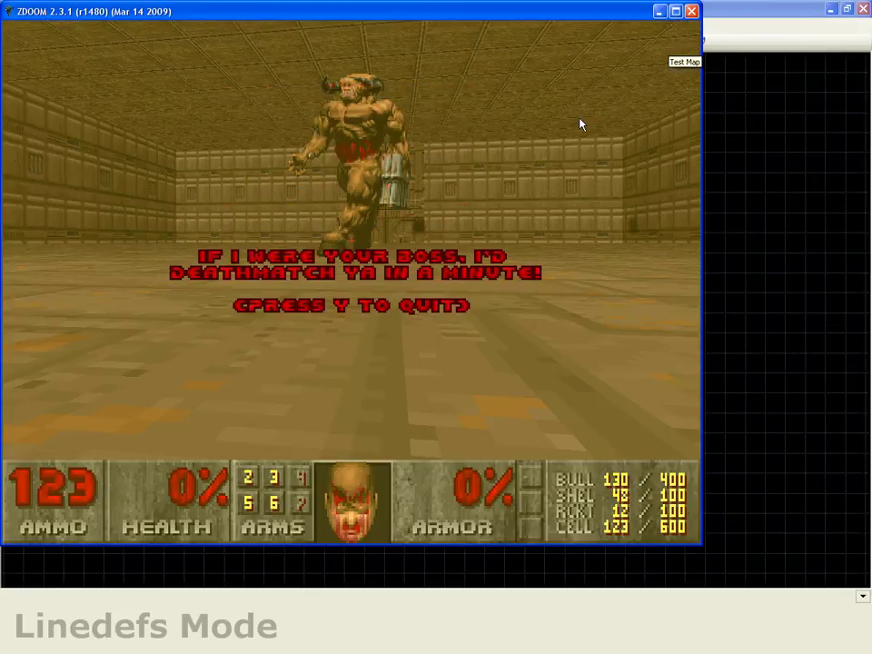
key("y")
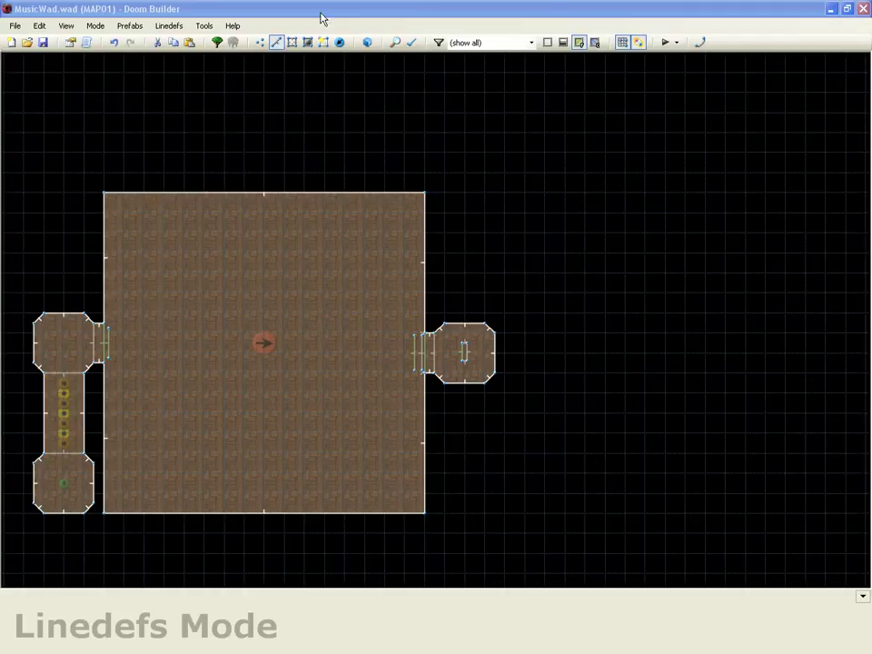
Replace BOSSBATT with MYMUSIC in Script 1's SetMusic call and close the Script Editor
left_click(87, 42)
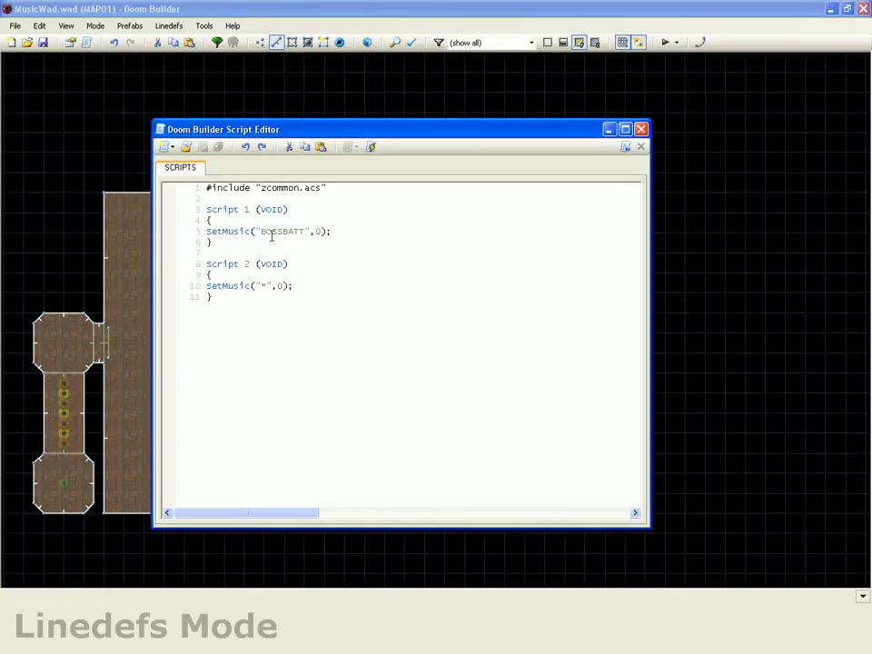
mouse_move(261, 232)
left_mouse_down()
mouse_move(307, 232)
mouse_move(260, 232)
left_mouse_up()
left_click(317, 255)
type("MYMUSI")
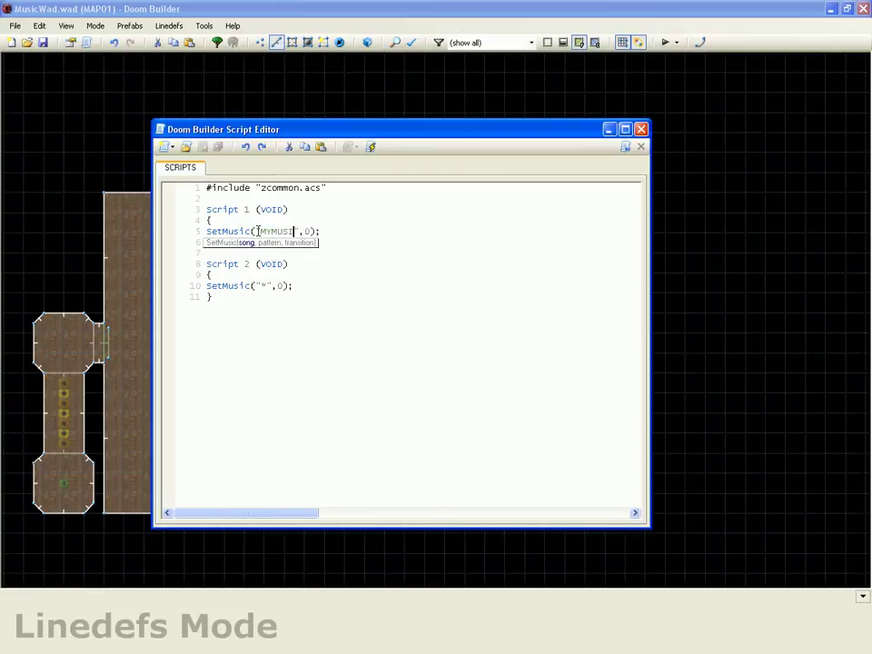
type("C")
left_click(641, 130)
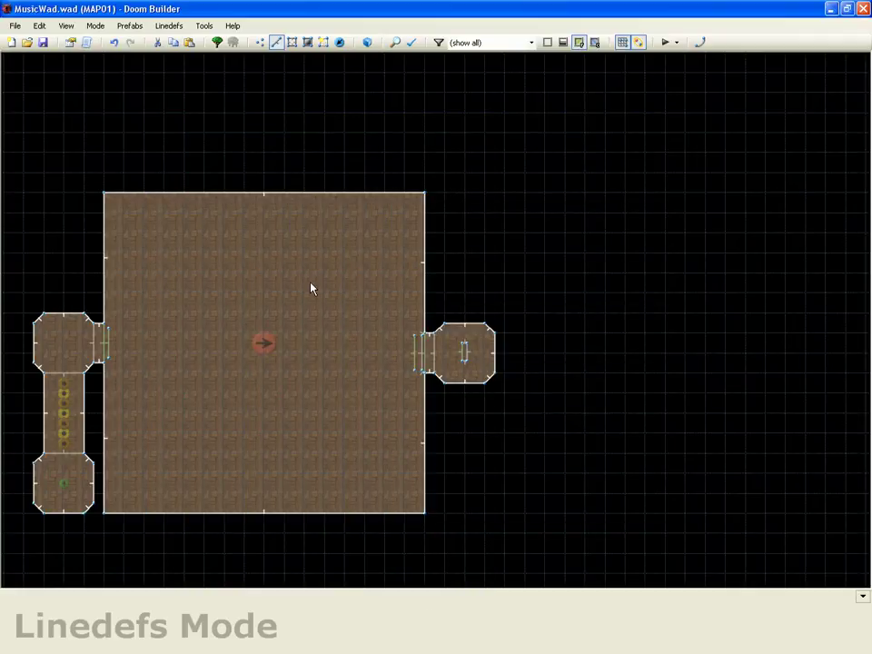
In Vertices Mode with a coarser grid, insert edge vertices and delete the top-left corner vertex
left_click(261, 42)
scroll(85, 209, "up", 3)
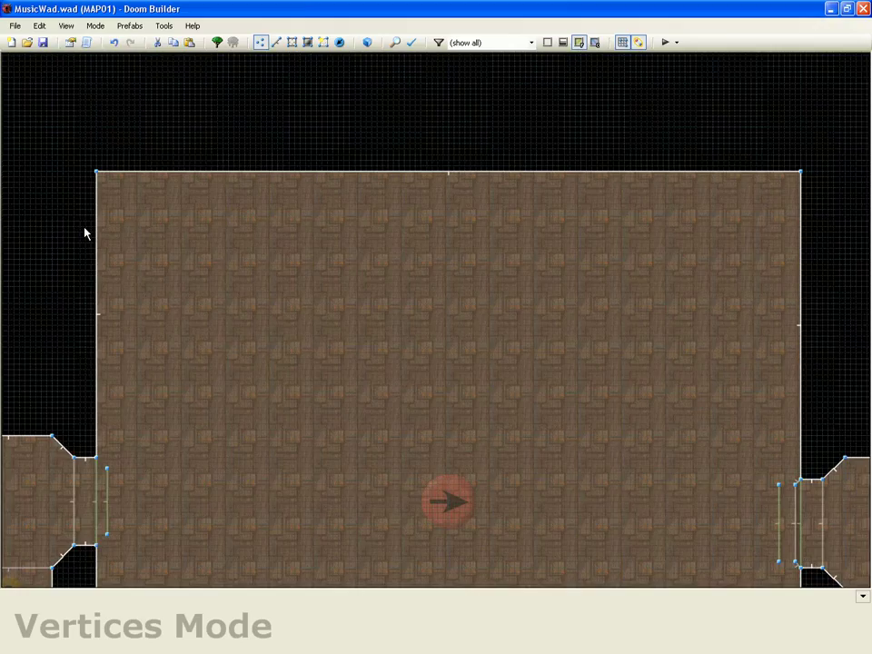
key("bracketright")
key("bracketright")
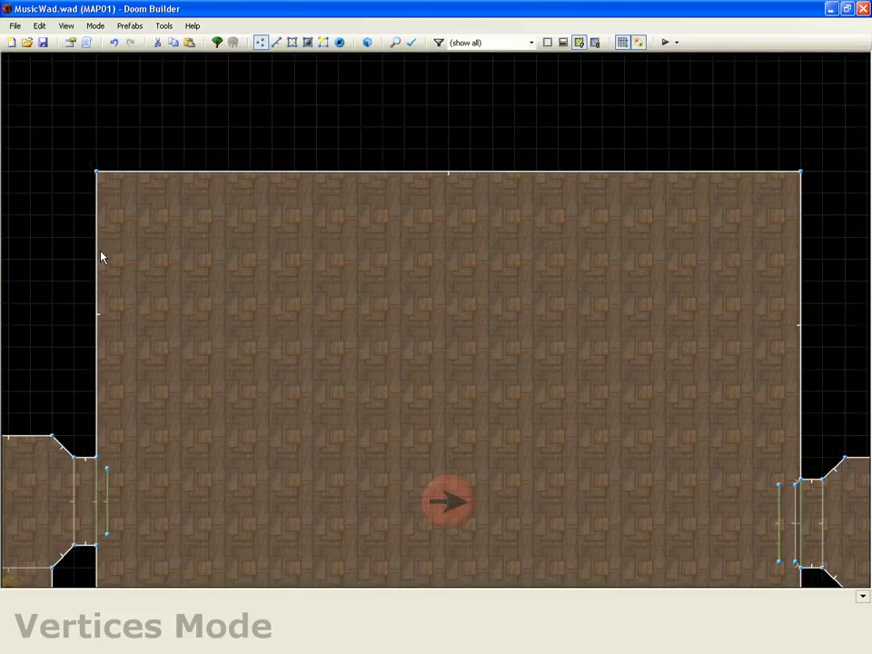
key("Insert")
key("Insert")
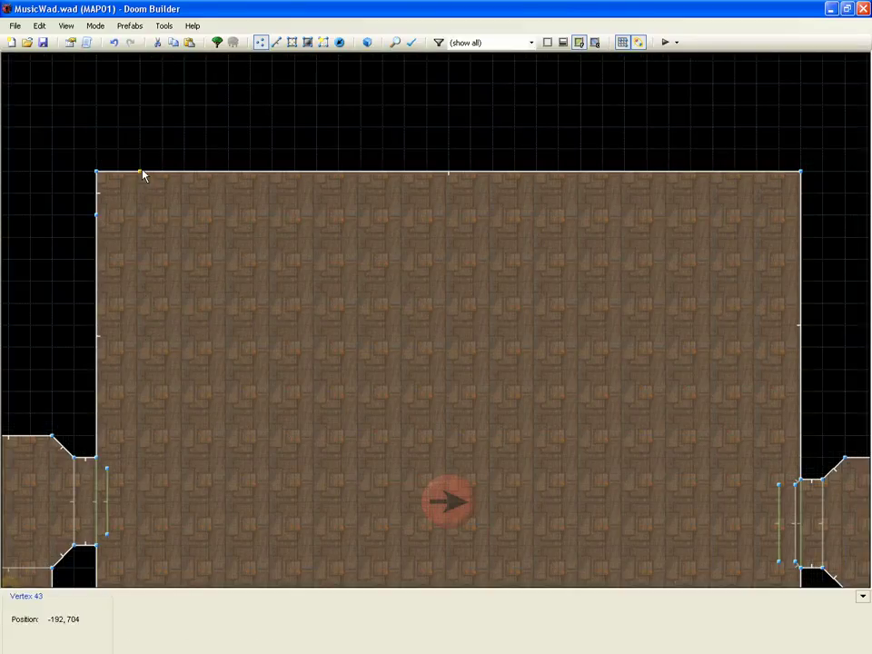
key("Delete")
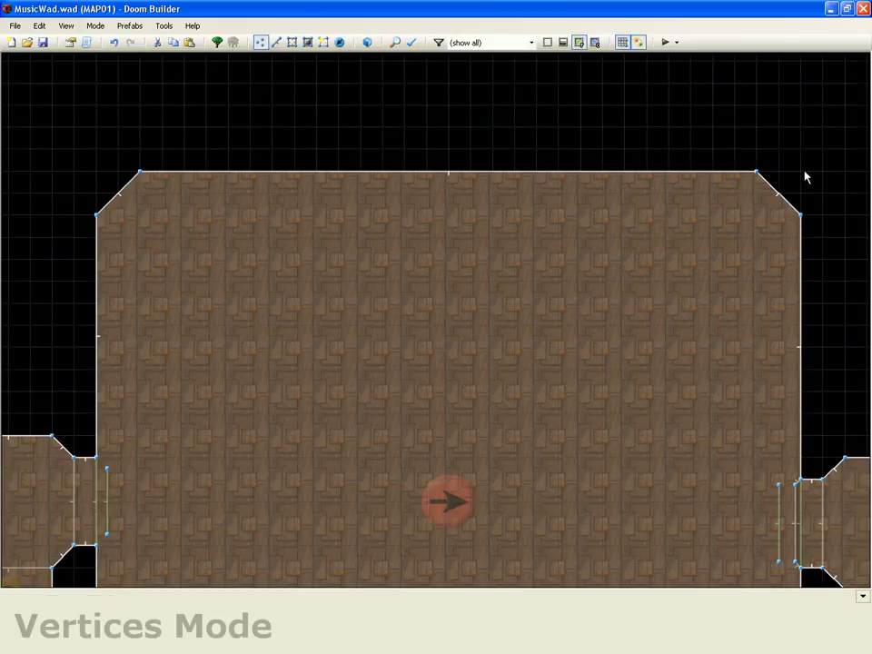
Delete the bottom-left and bottom-right corner vertices to bevel them
scroll(445, 116, "down", 5)
scroll(345, 354, "up", 4)
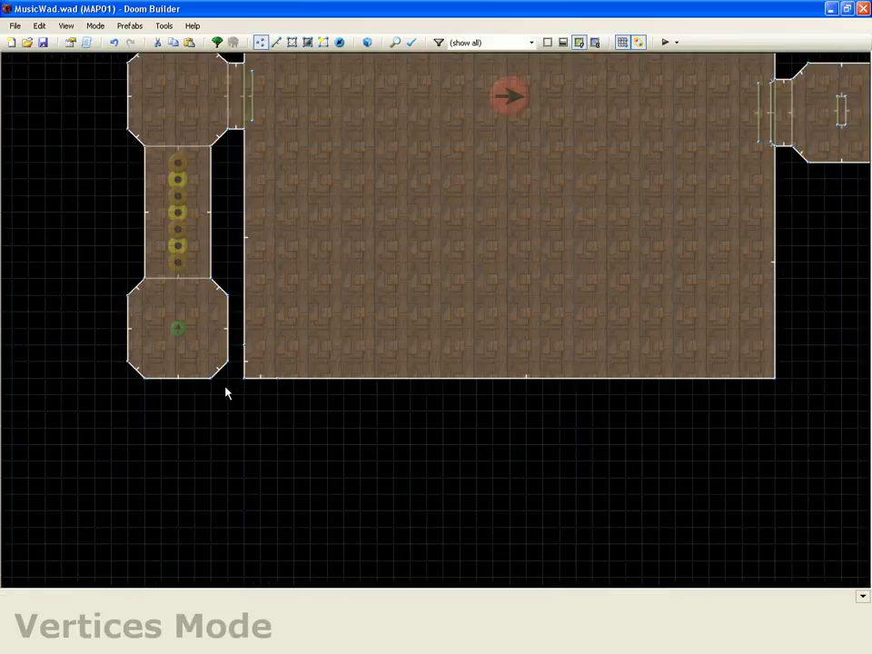
key("Delete")
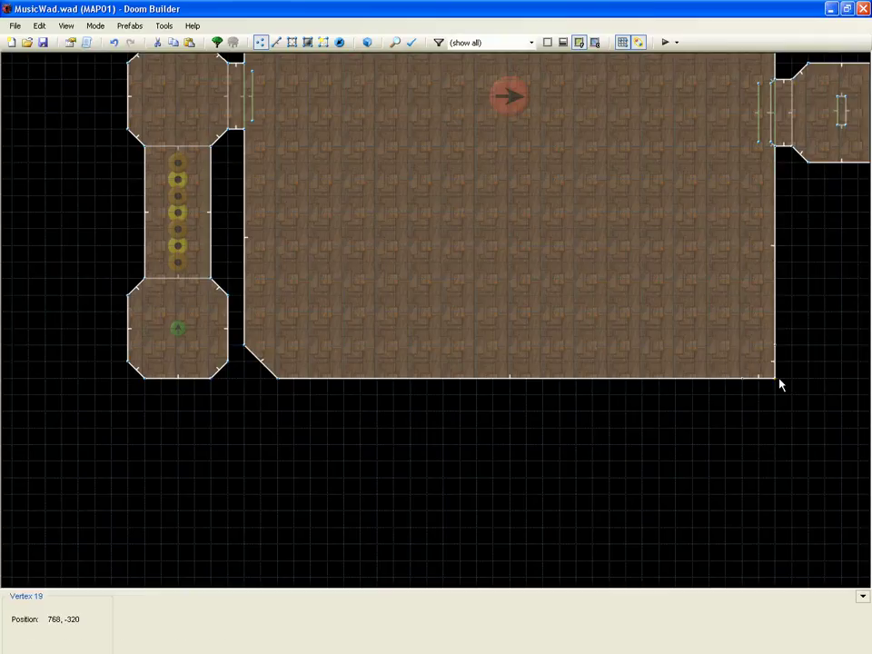
key("Delete")
scroll(700, 485, "down", 4)
scroll(710, 327, "up", 3)
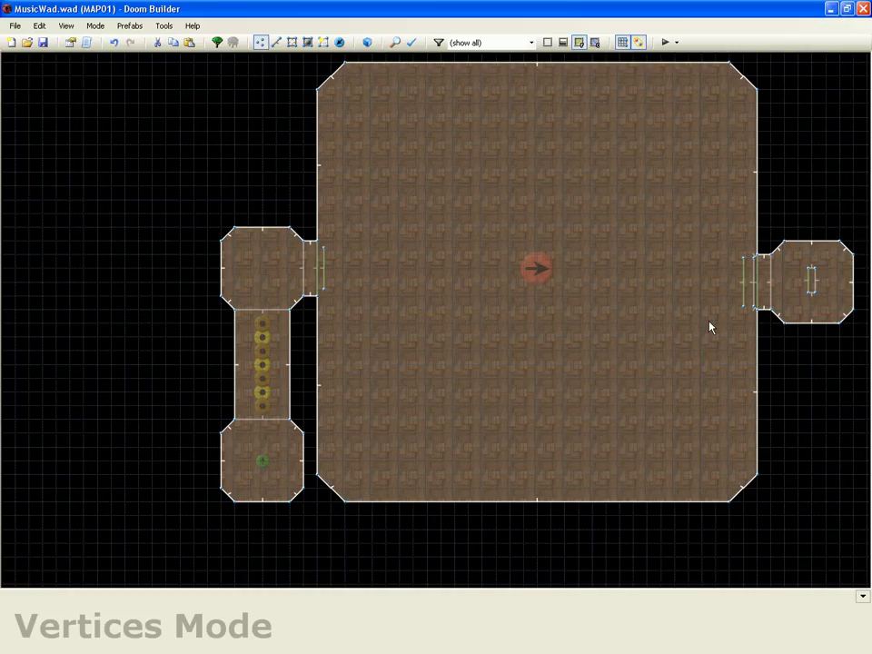
scroll(409, 324, "down", 1)
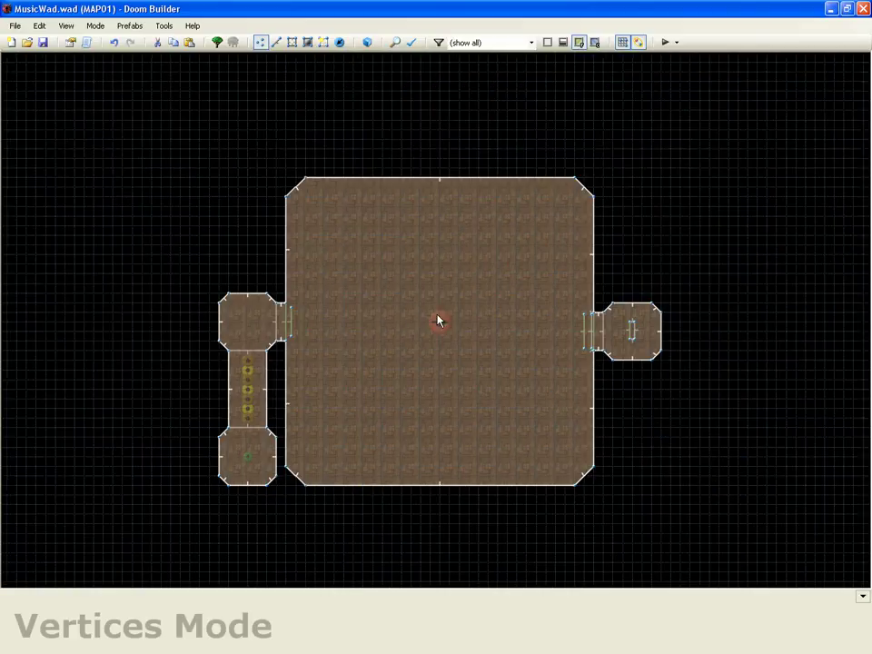
Box-select the map's things in Things Mode, then return to Linedefs Mode
left_click(339, 42)
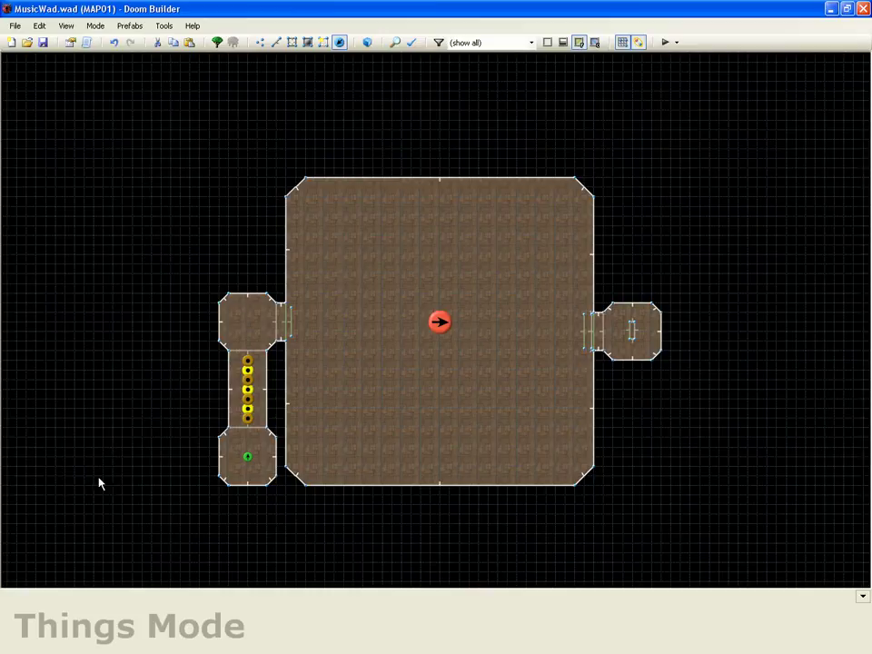
mouse_move(142, 531)
left_mouse_down()
mouse_move(724, 167)
mouse_move(744, 128)
left_mouse_up()
left_click(192, 149)
left_click(276, 42)
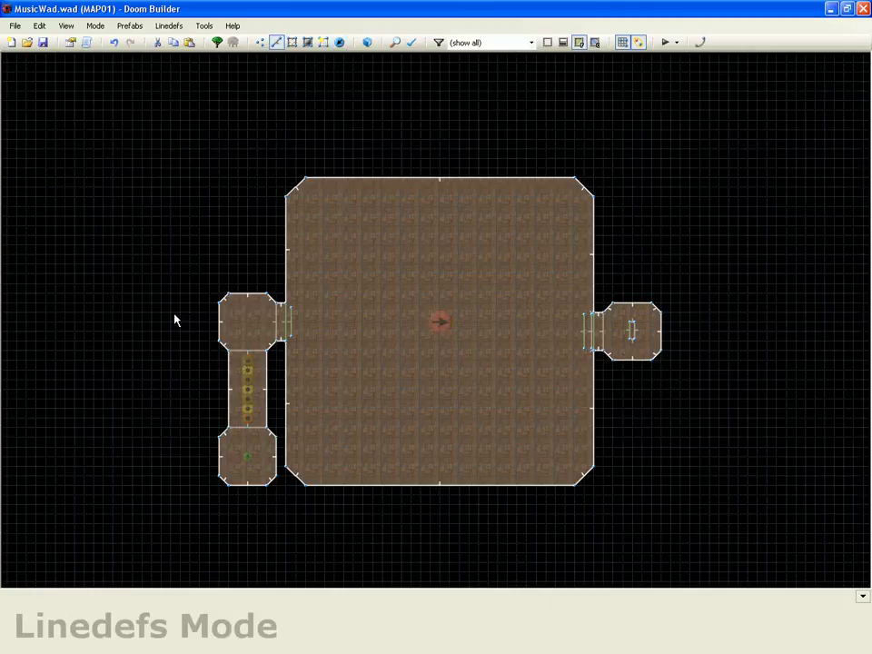
scroll(272, 381, "down", 1)
scroll(360, 342, "up", 2)
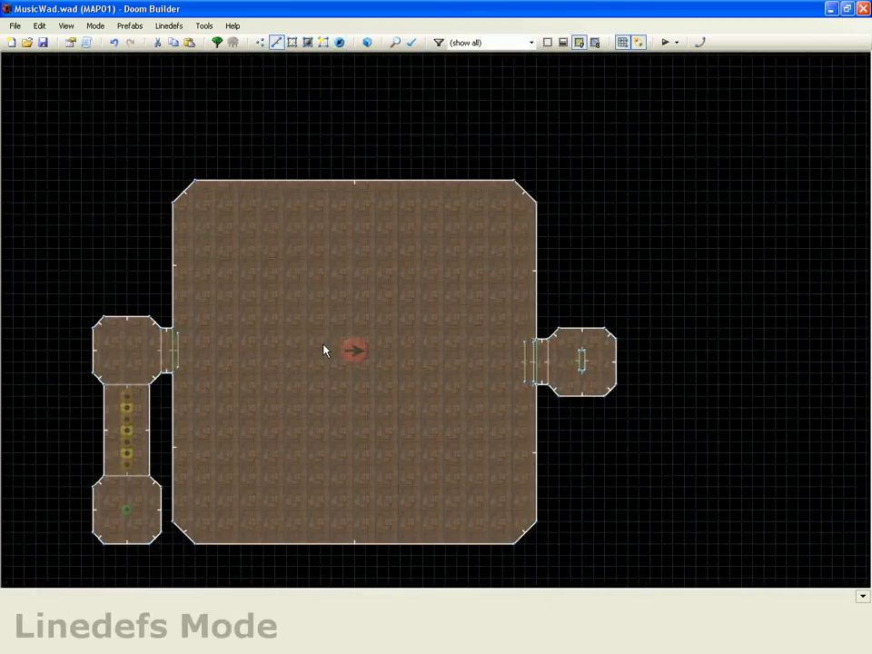